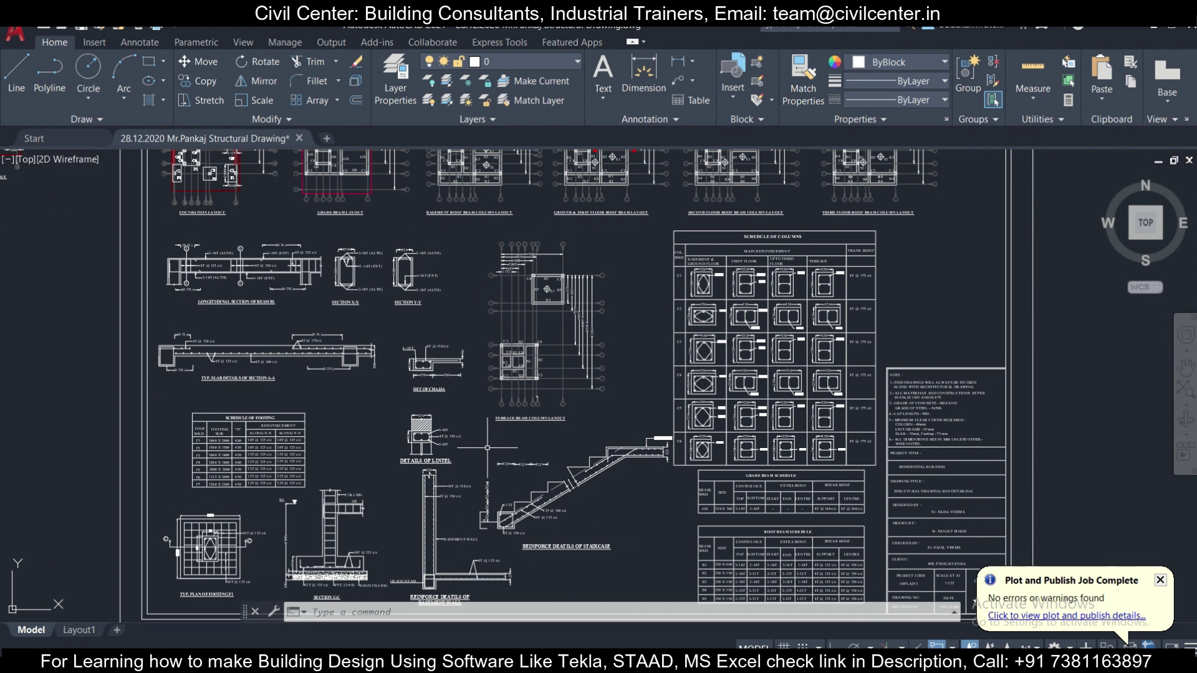
Review the C1 bar count and bar diameter cells in the Excel schedule.
scroll(487, 430, "up", 3)
scroll(487, 447, "down", 3)
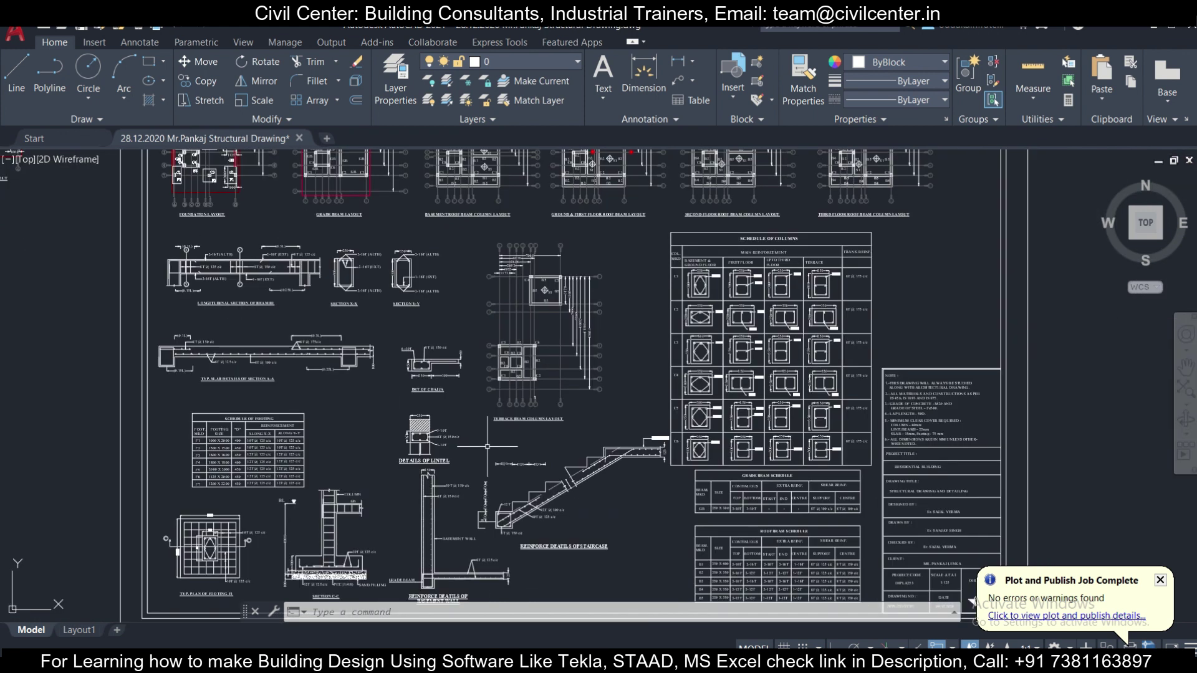
left_click_drag(487, 446, 501, 406)
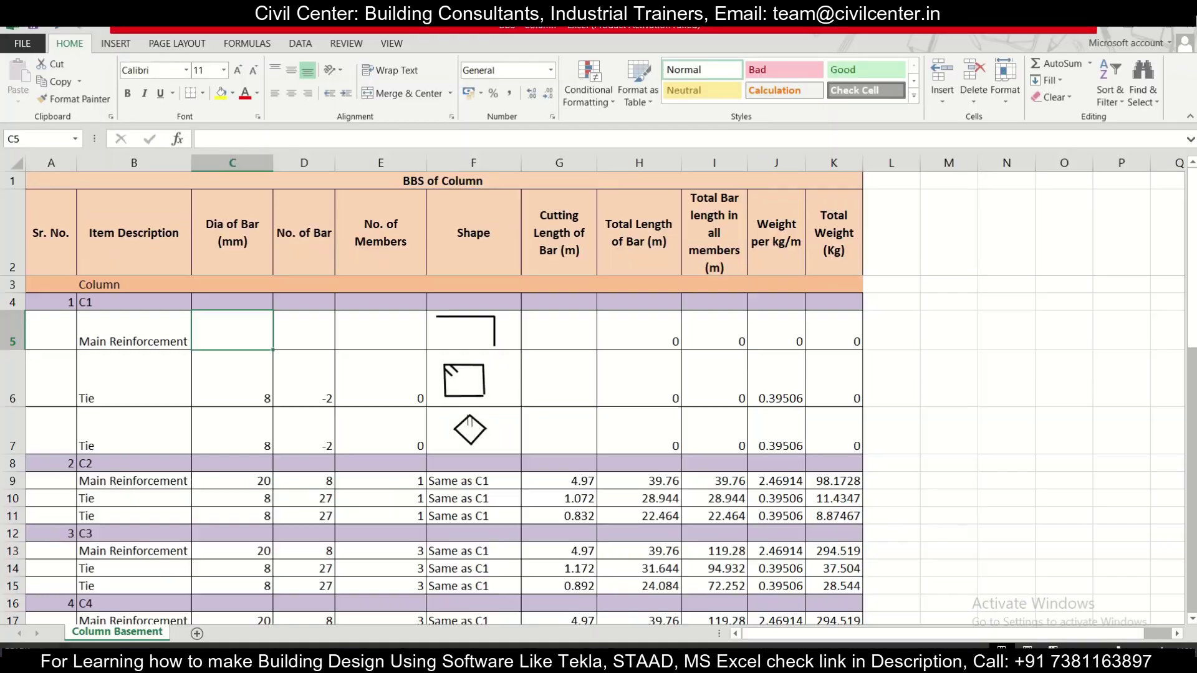
left_click(330, 342)
left_click(210, 332)
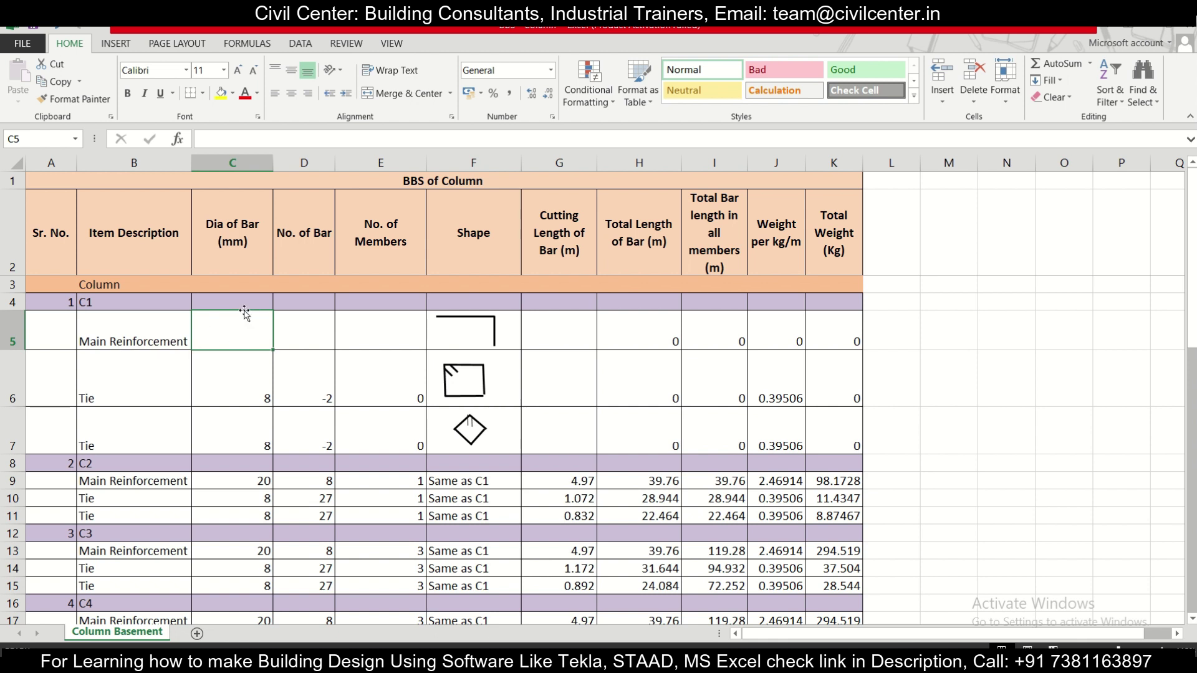
left_click(229, 265)
left_click(247, 329)
Zoom and pan AutoCAD's Schedule of Columns to centre C1's 8-20T main bars.
key("alt+Tab")
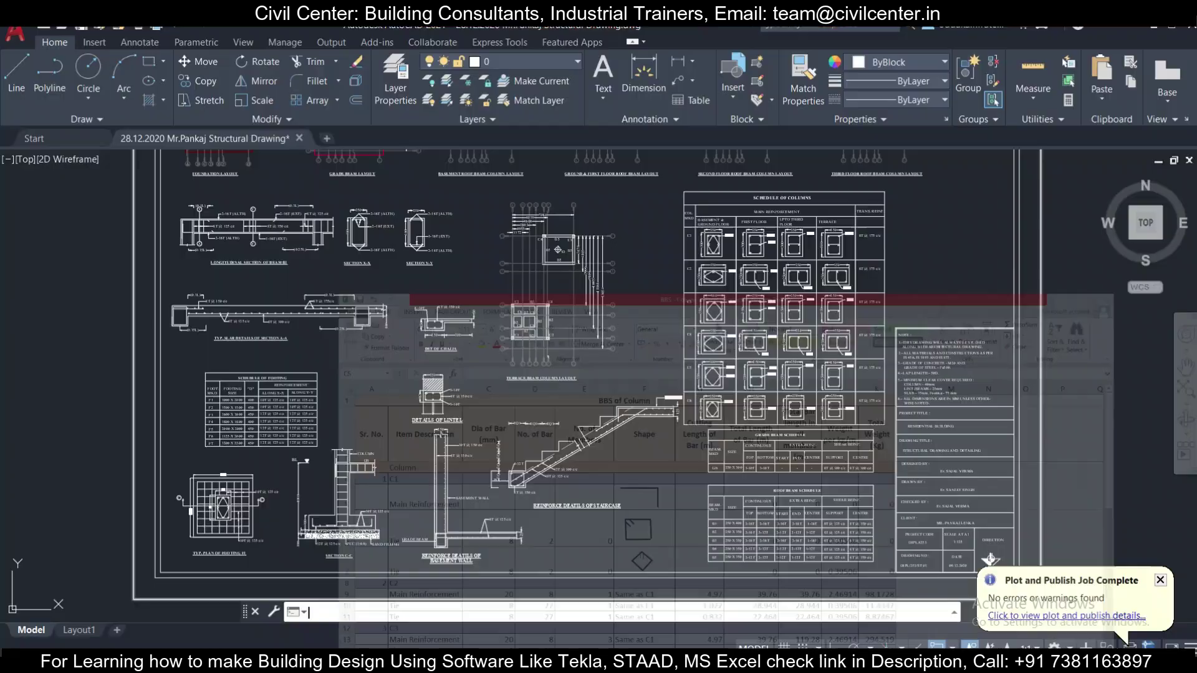
scroll(715, 201, "up", 6)
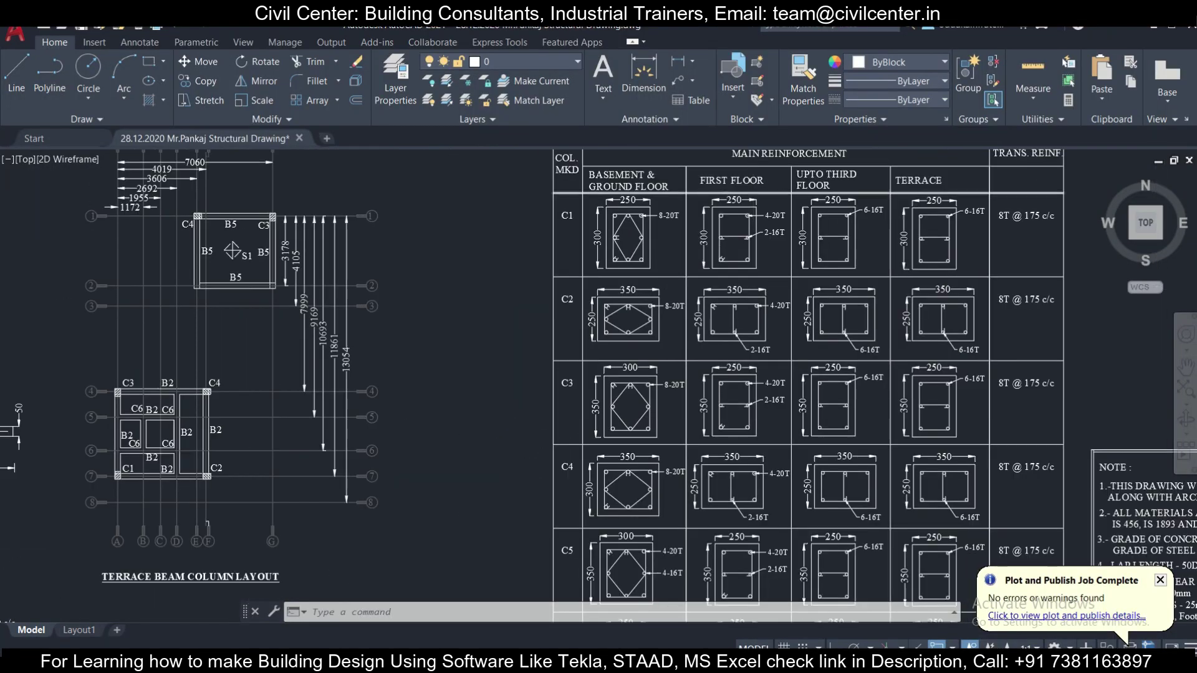
scroll(537, 223, "up", 1)
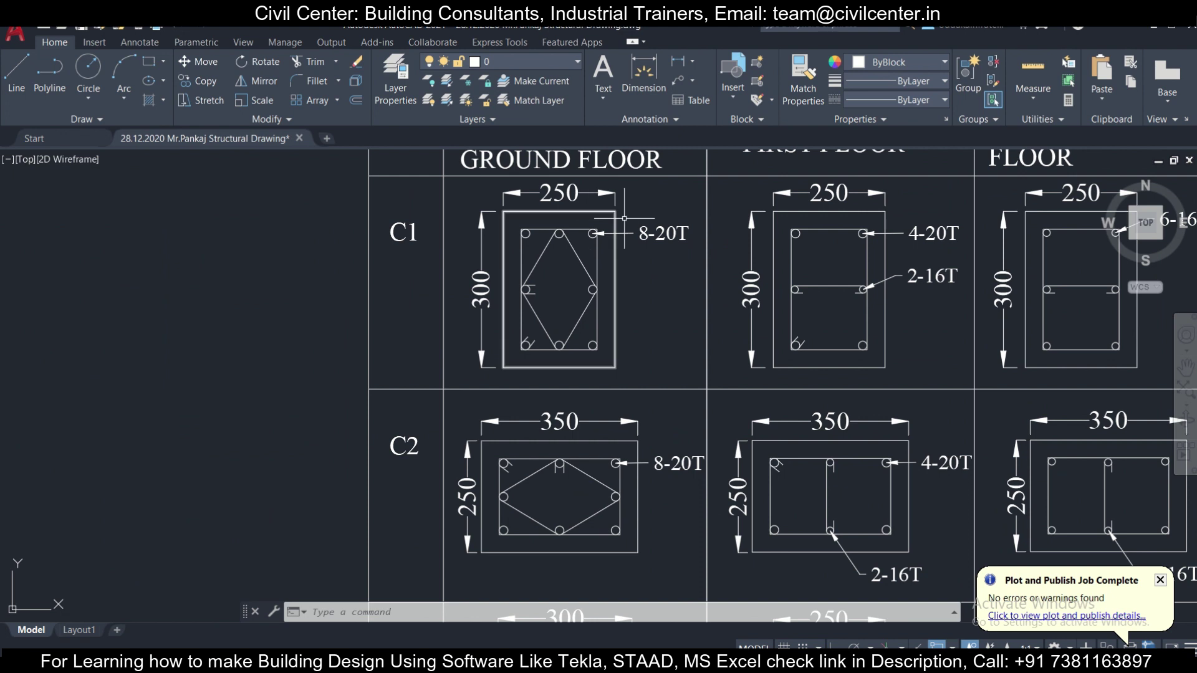
scroll(600, 278, "down", 3)
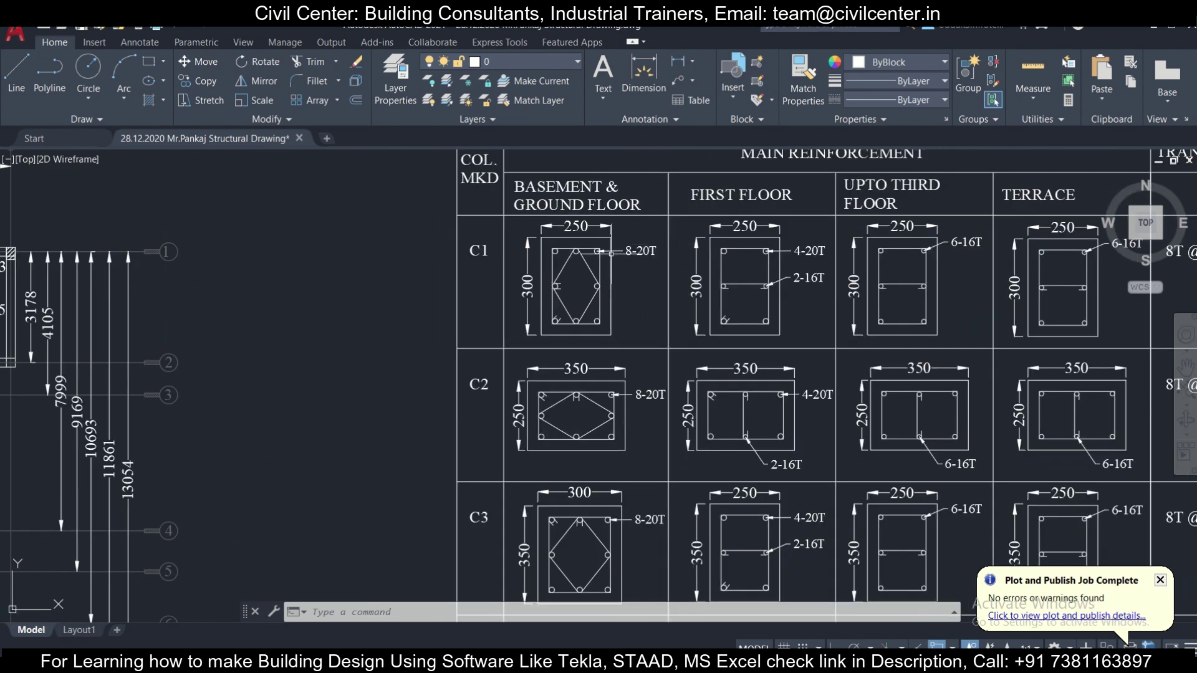
scroll(614, 252, "down", 4)
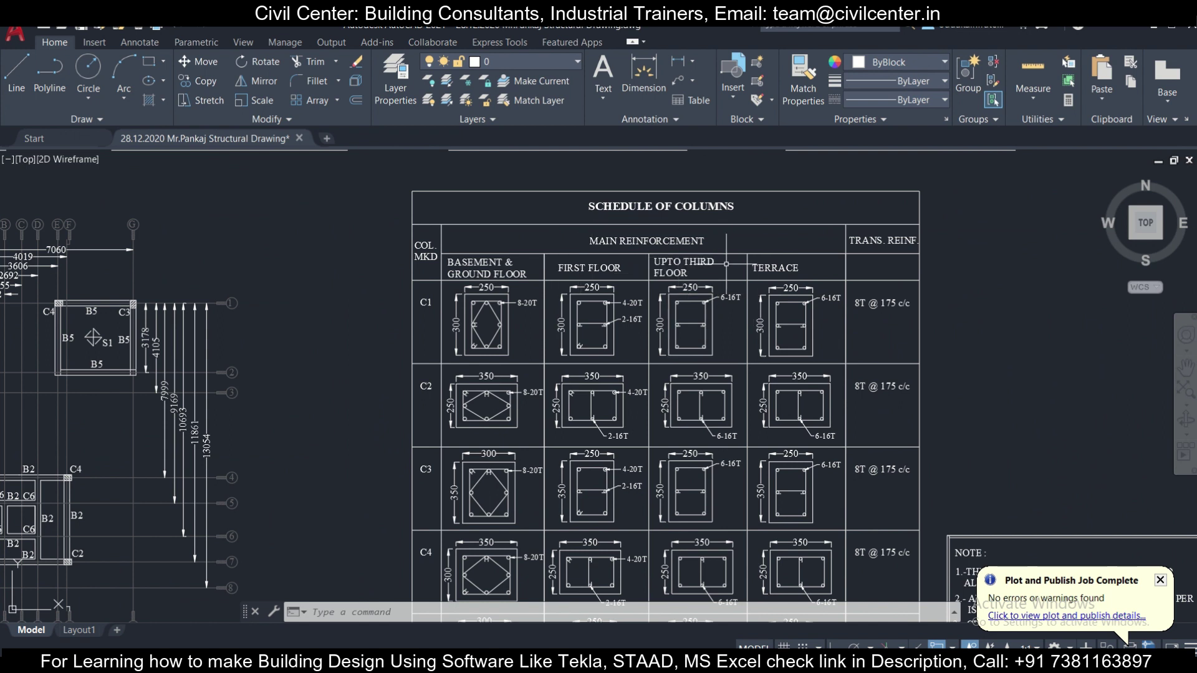
scroll(580, 264, "up", 2)
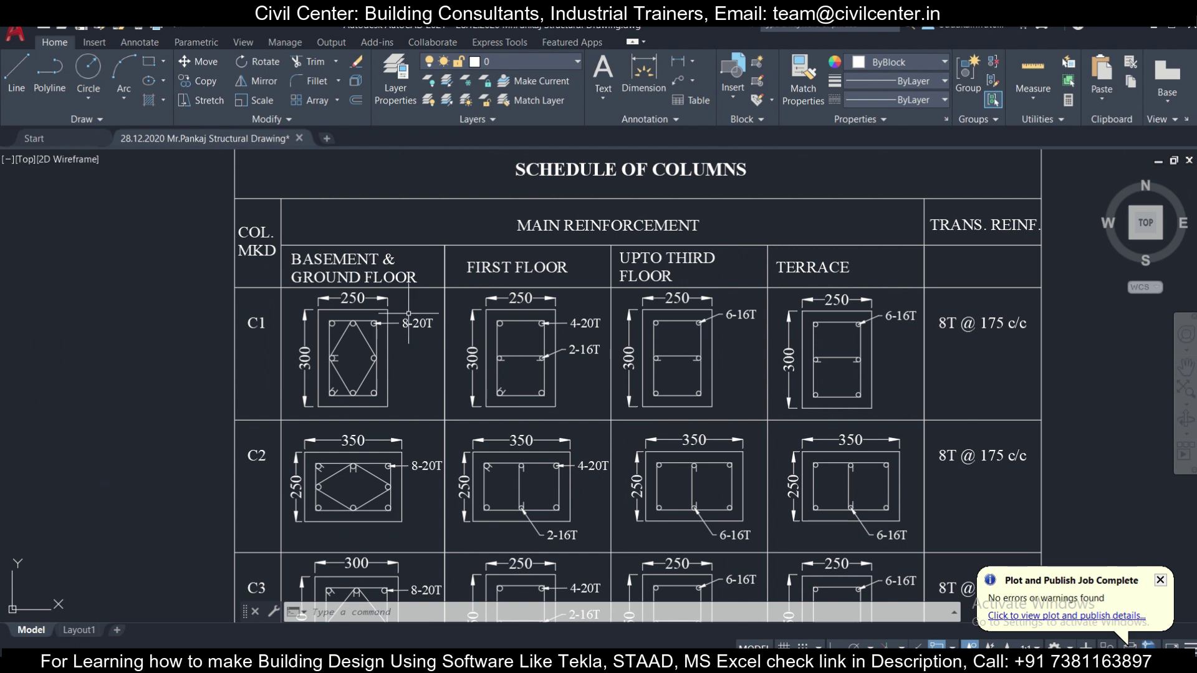
left_click_drag(378, 300, 488, 336)
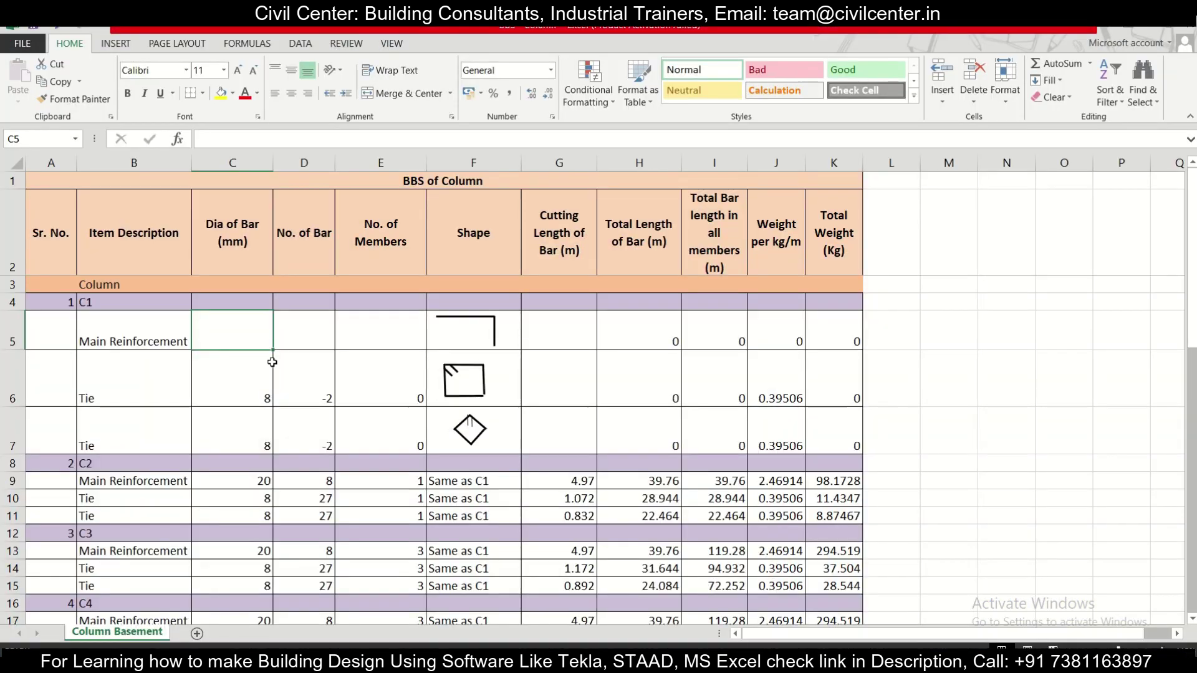
Enter a 20 mm bar diameter and 8 bars for C1's main reinforcement, giving 2.46914 per metre.
left_click(234, 337)
type("20")
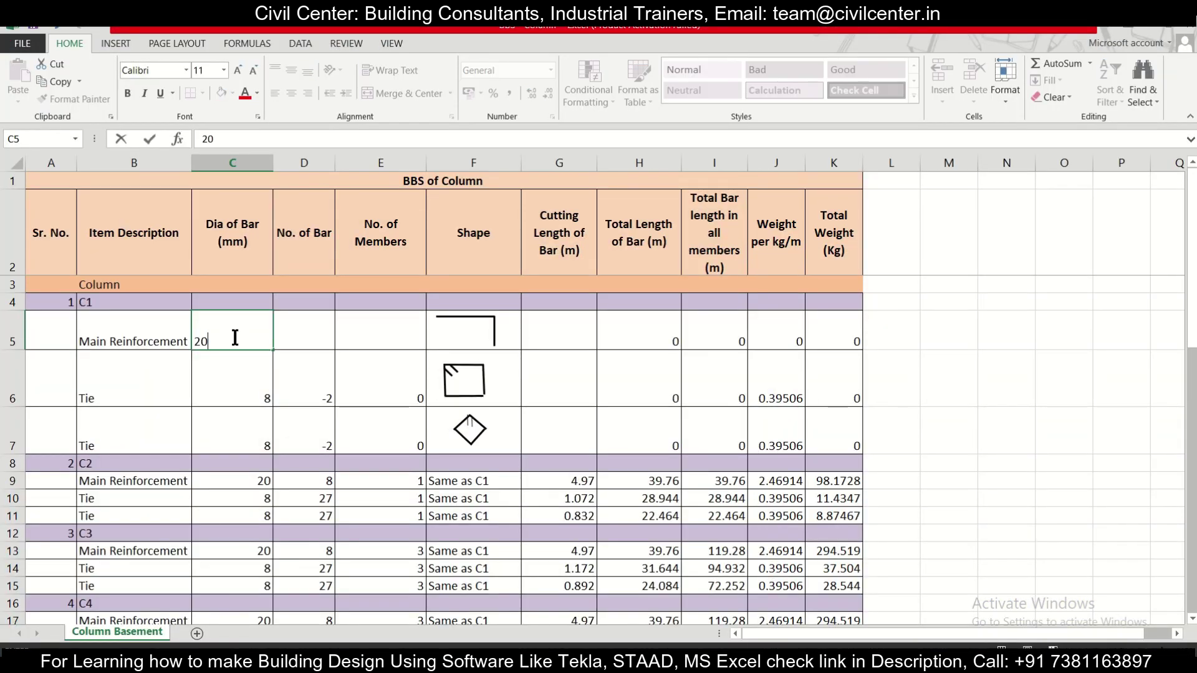
left_click(294, 324)
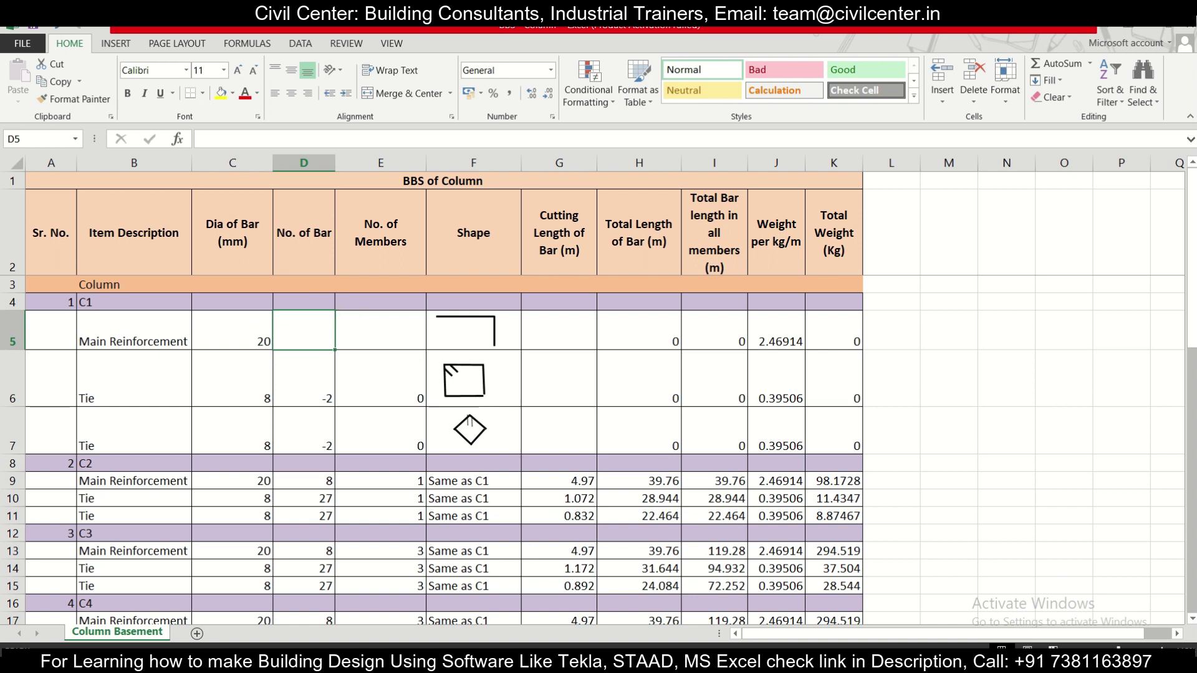
key("alt+Tab")
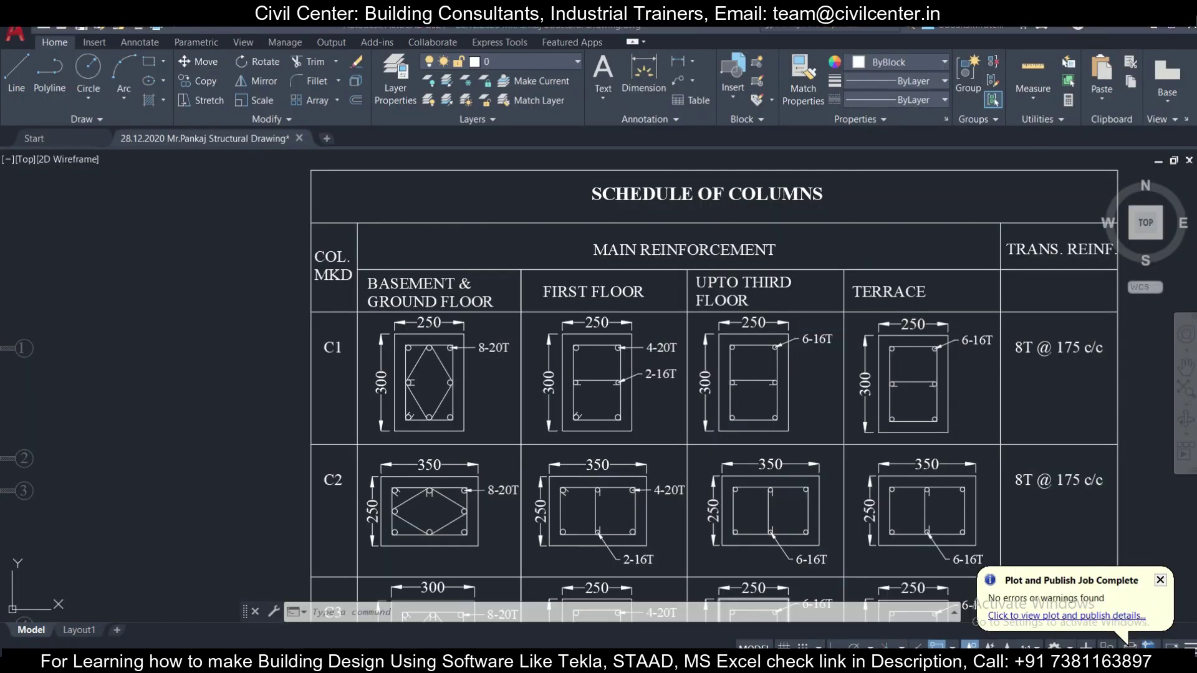
key("alt+Tab")
type("8")
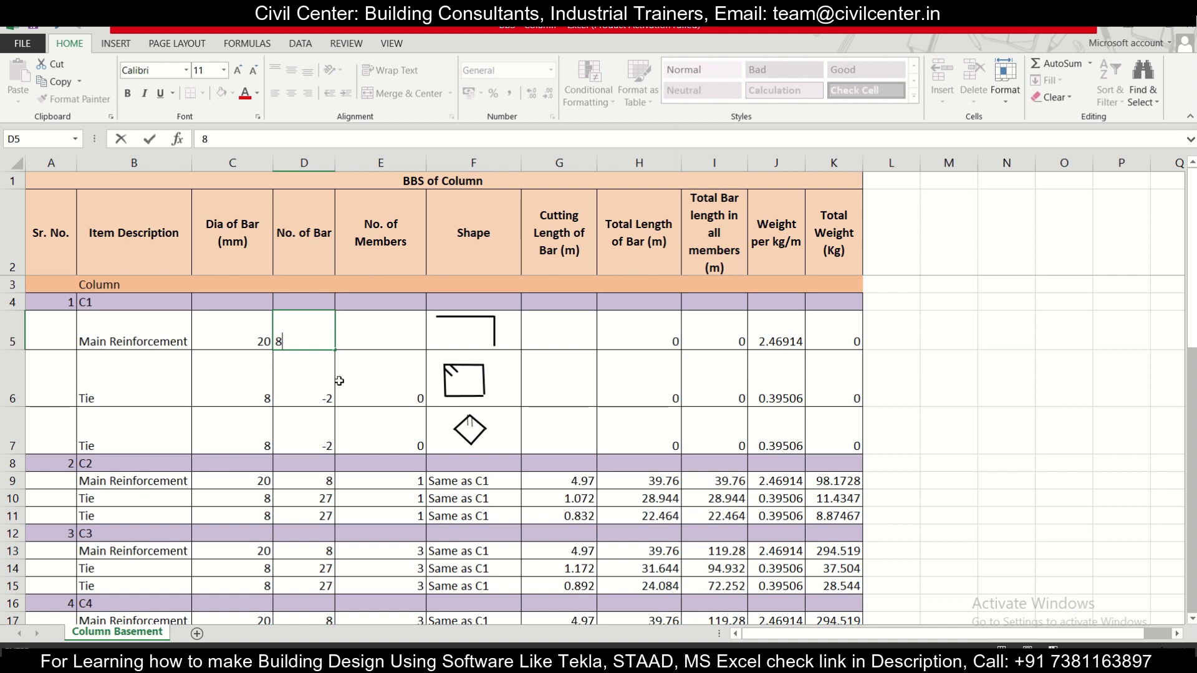
left_click(375, 337)
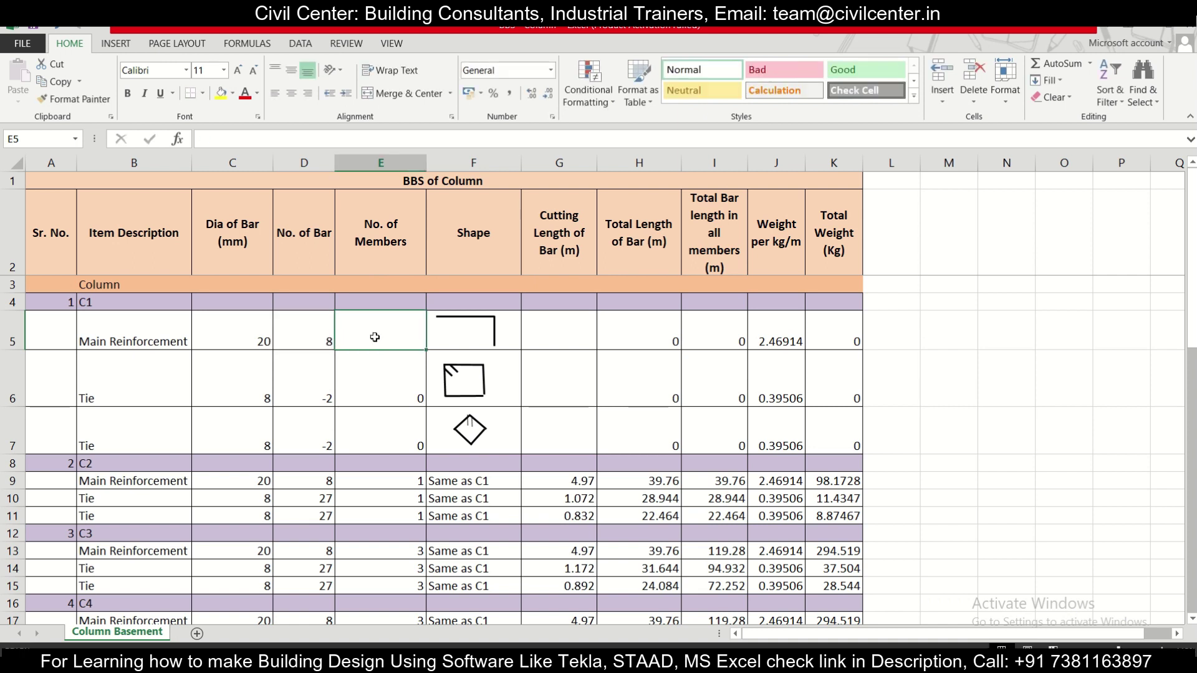
Bring AutoCAD's Foundation and Grade Beam layouts into view to count the C1 columns.
key("alt+Tab")
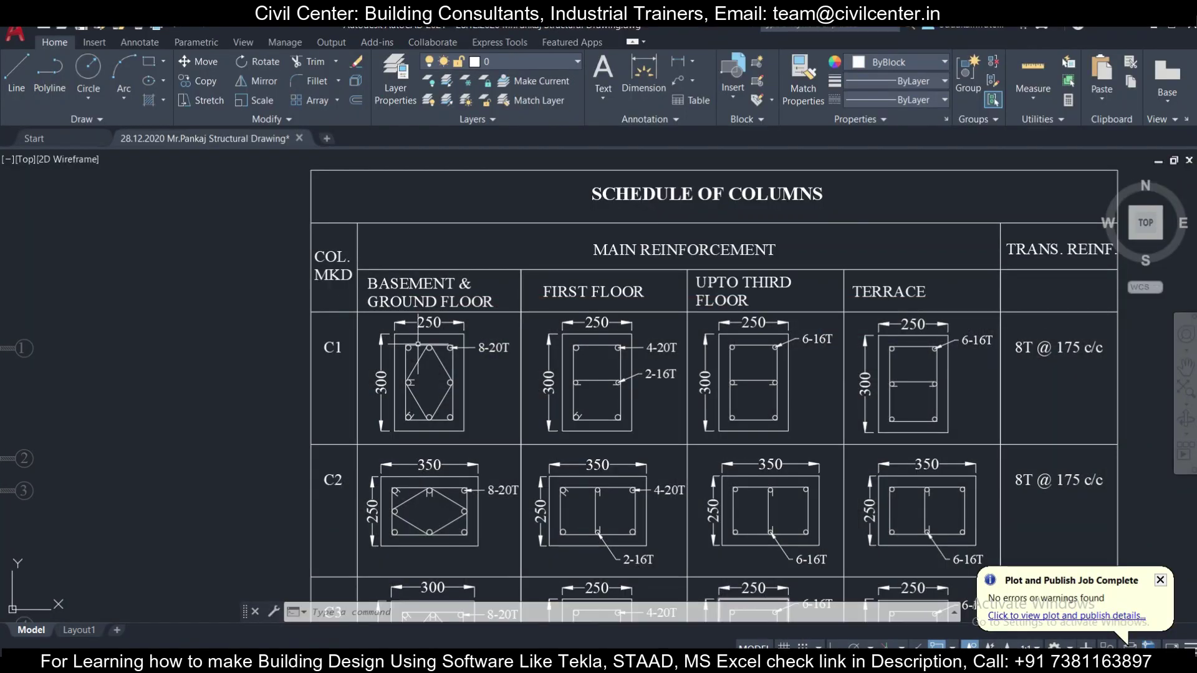
scroll(417, 339, "down", 3)
scroll(360, 300, "up", 3)
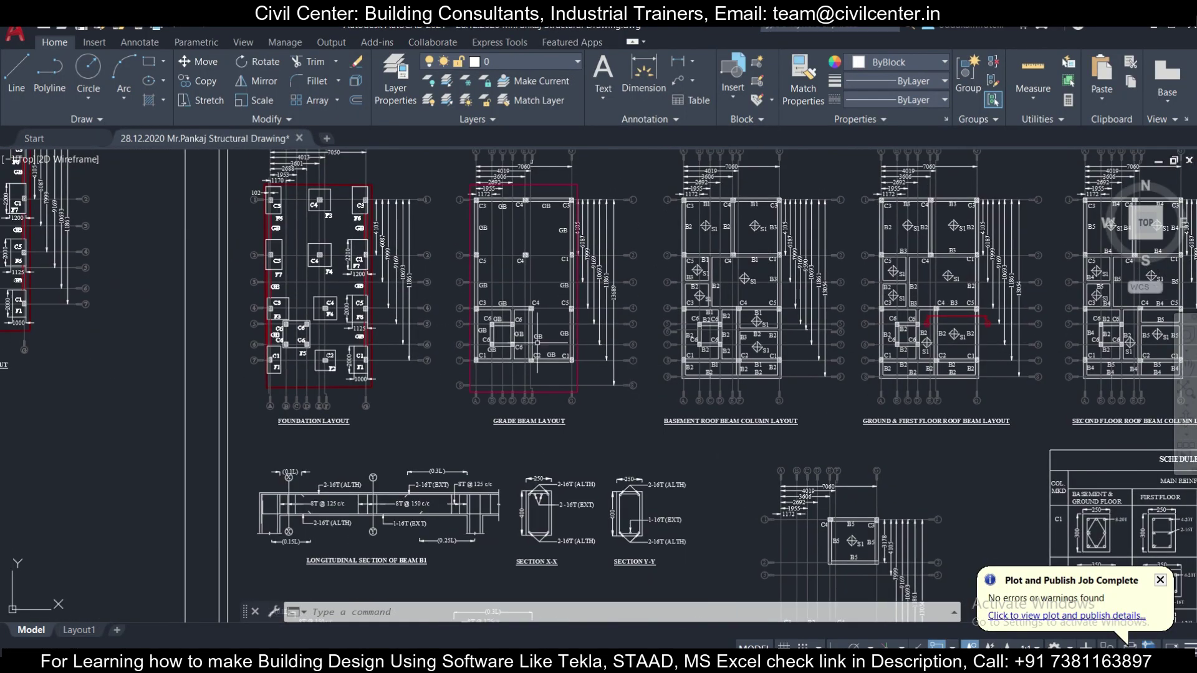
scroll(356, 310, "up", 4)
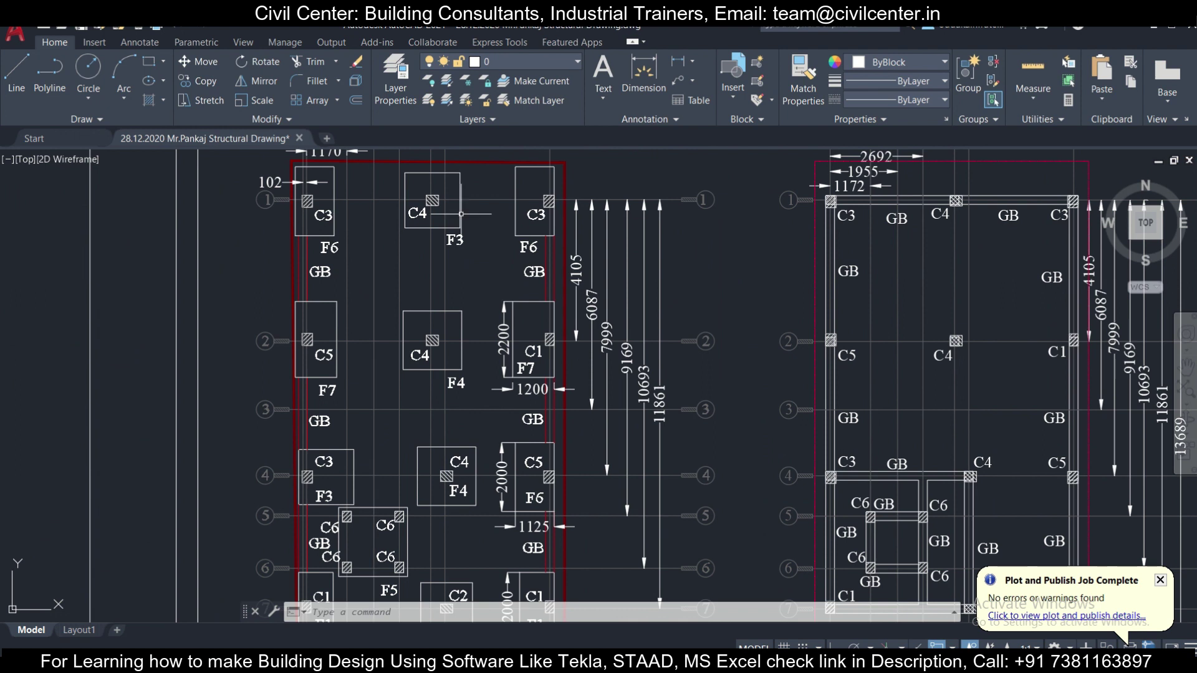
left_click_drag(499, 349, 450, 242)
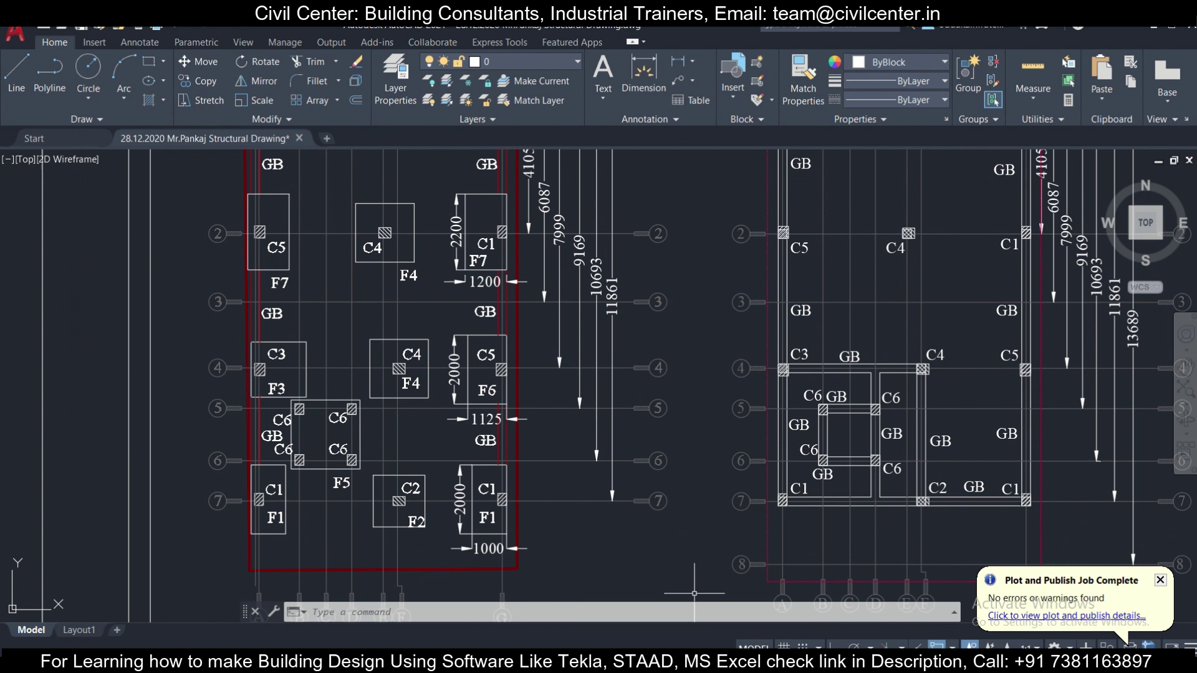
left_click(792, 596)
Enter 3 as C1's number of members in E5.
left_click(385, 326)
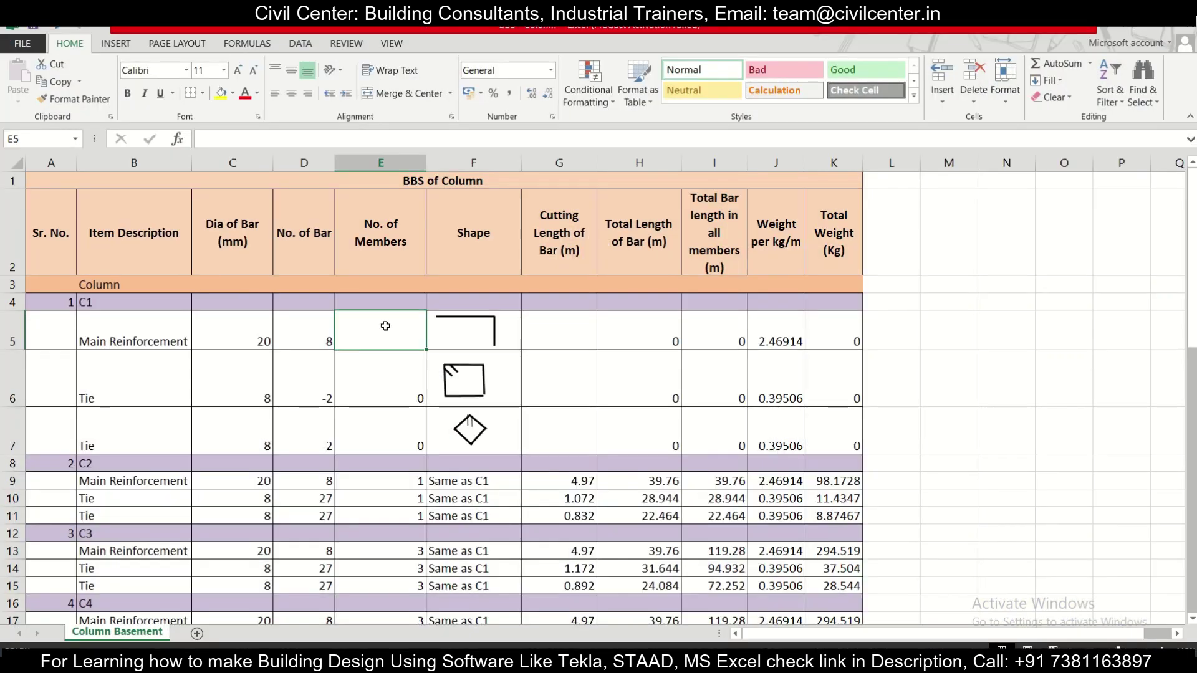
type("3")
left_click(611, 361)
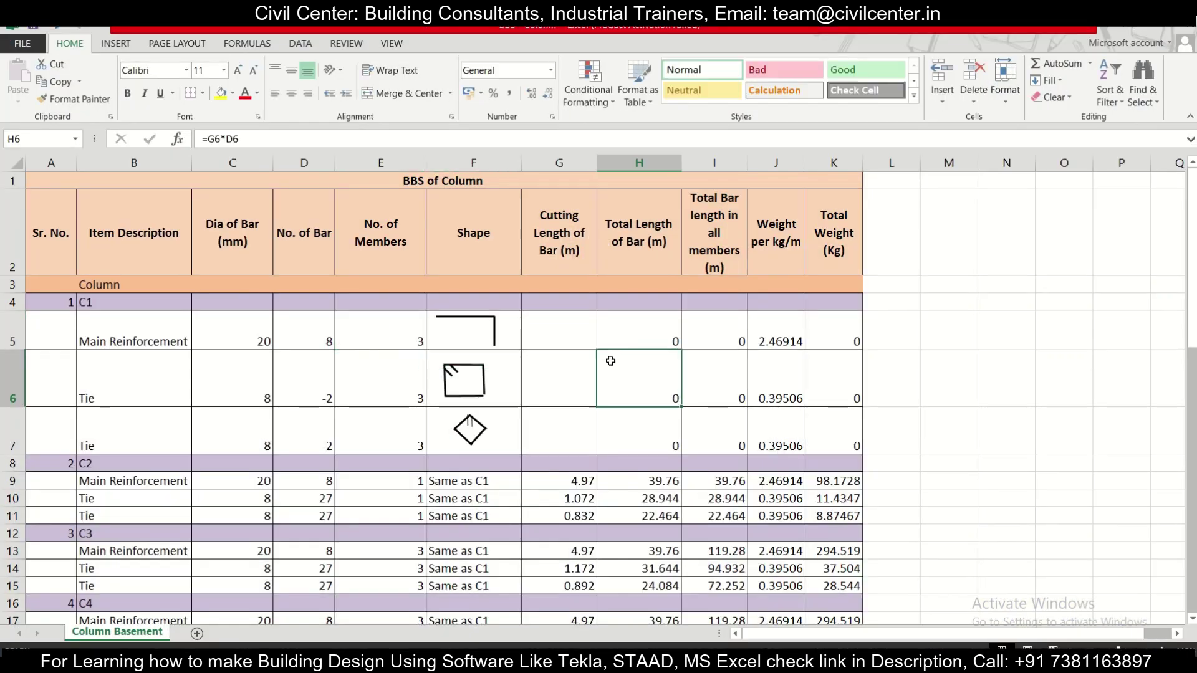
left_click(538, 337)
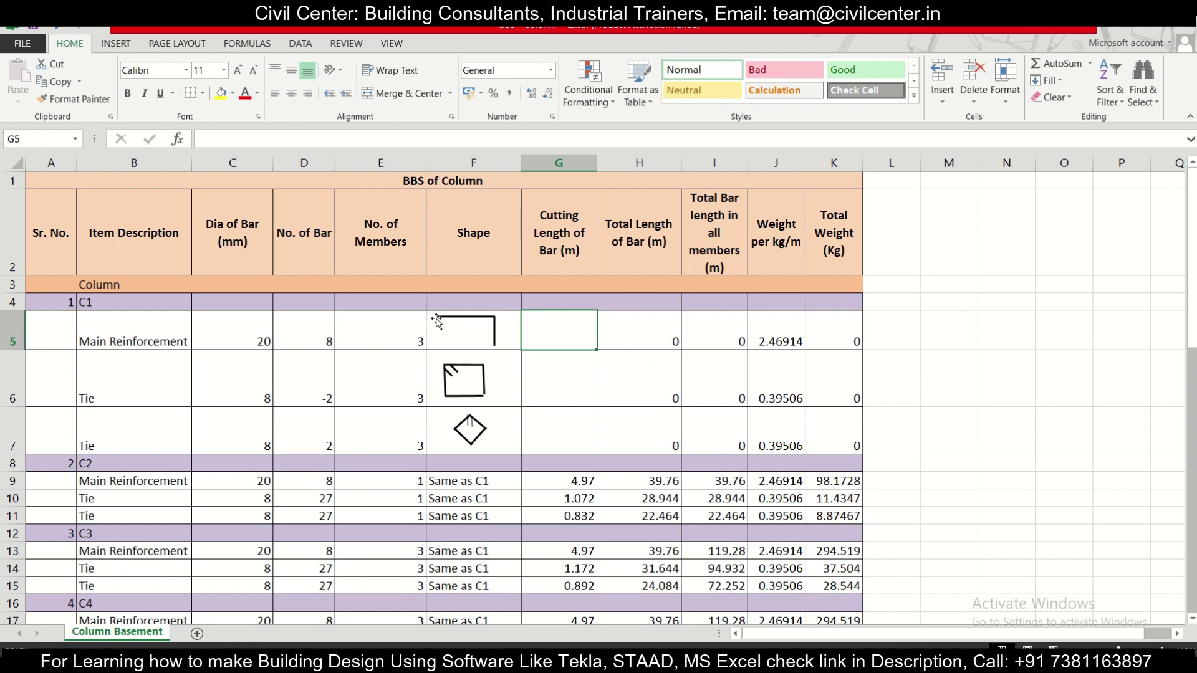
Select the vertical main bar and its bottom bend in Section C-C to check their length.
key("alt+Tab")
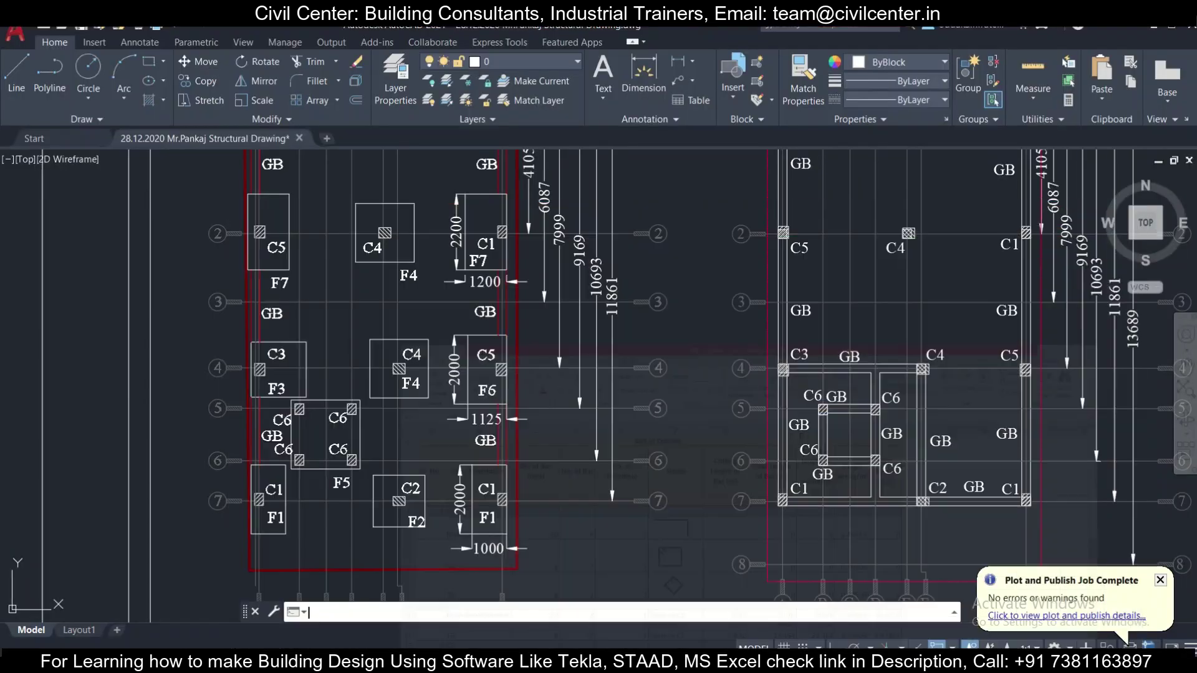
scroll(623, 374, "down", 5)
scroll(623, 374, "up", 1)
scroll(423, 580, "up", 8)
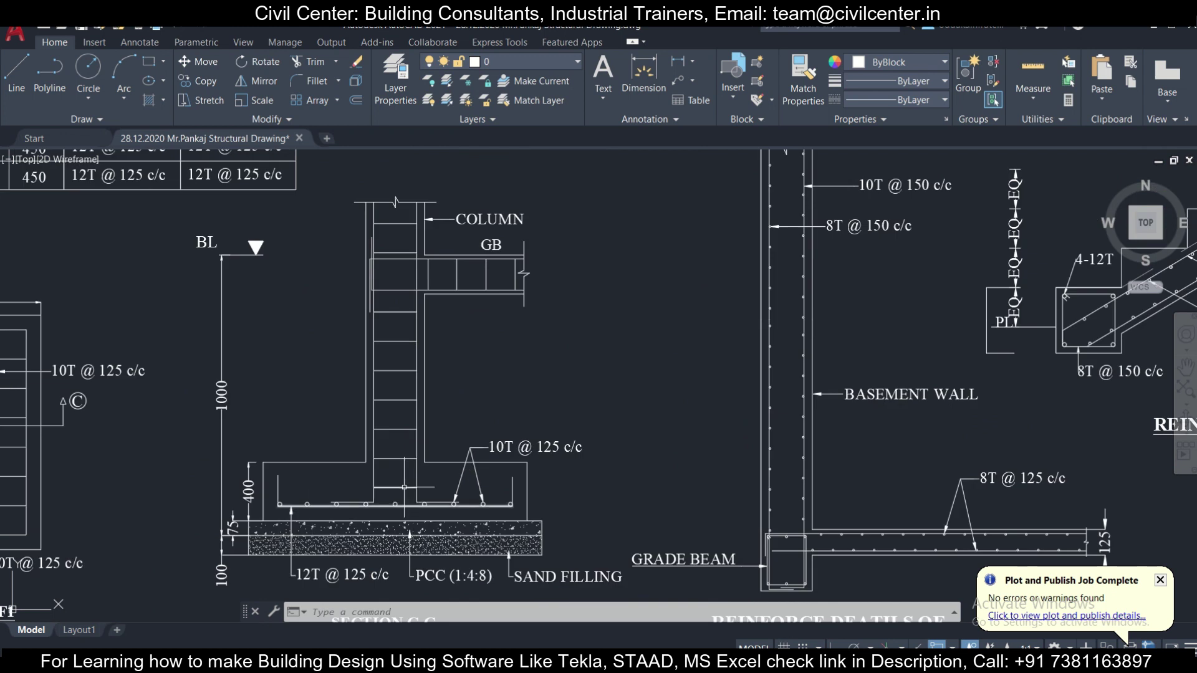
left_click(374, 467)
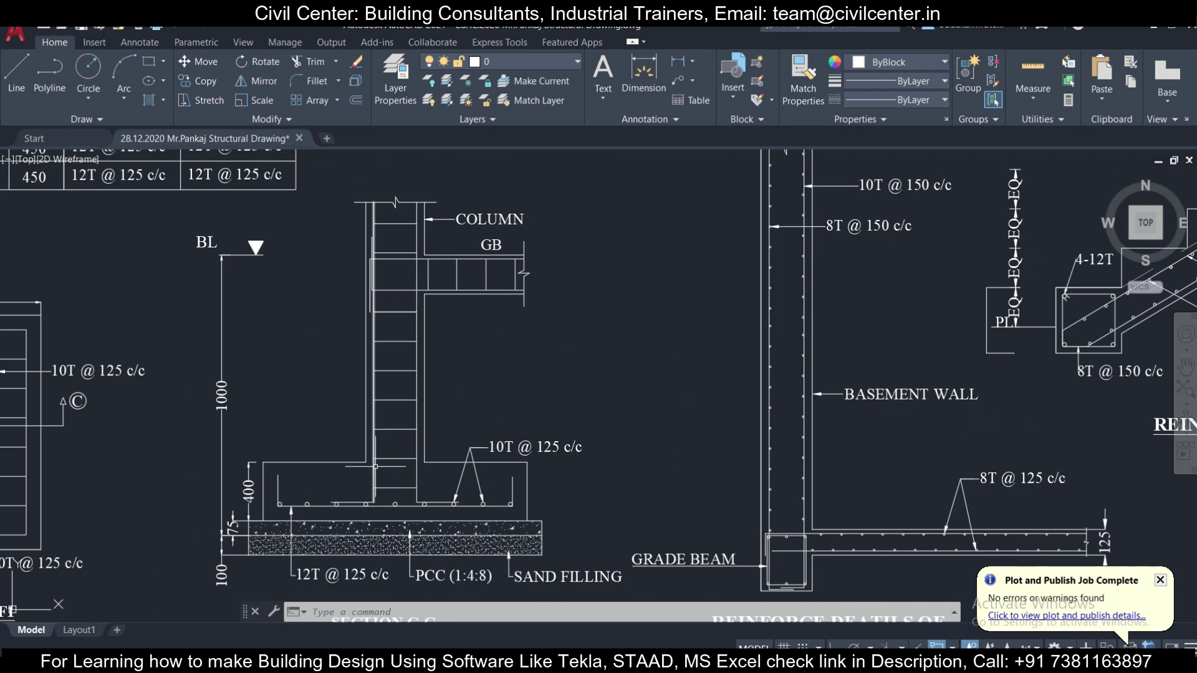
scroll(358, 497, "up", 2)
left_click(349, 503)
scroll(349, 501, "down", 6)
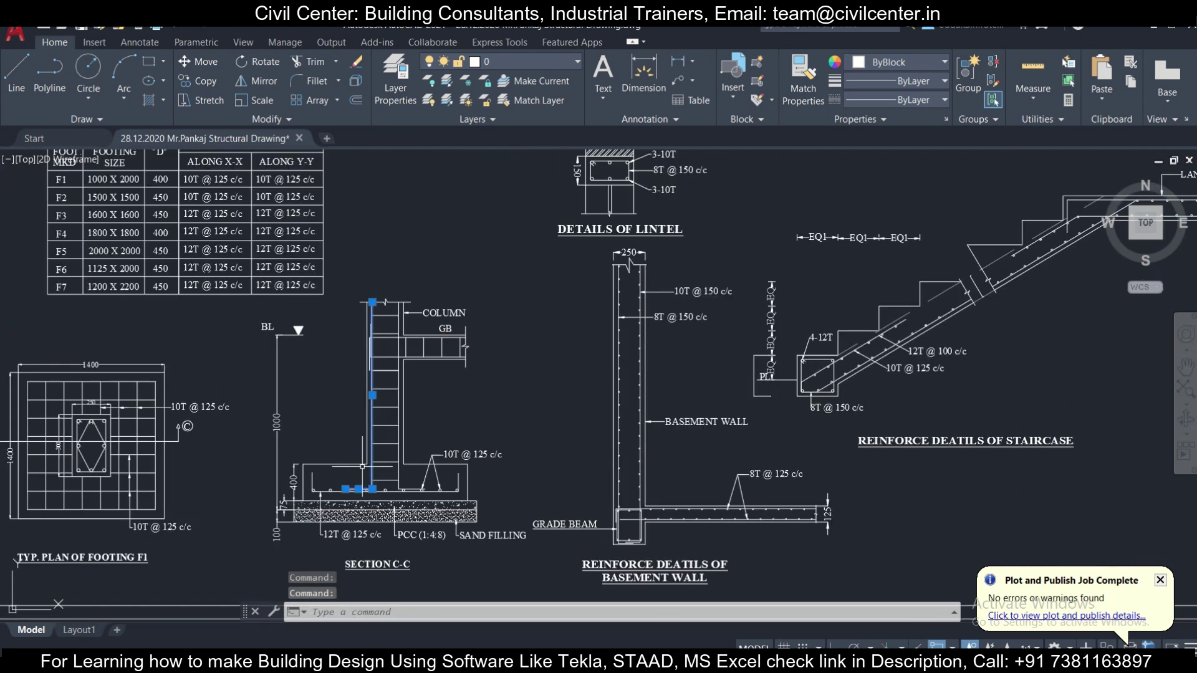
scroll(373, 364, "up", 6)
scroll(374, 365, "down", 1)
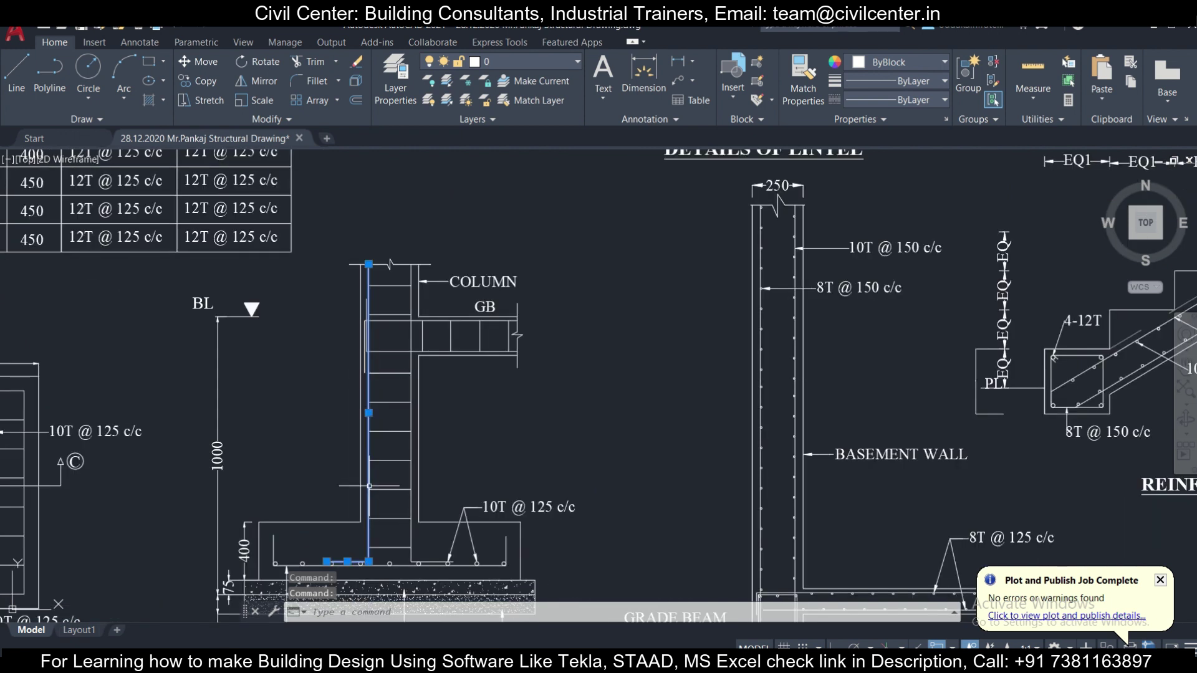
left_click_drag(368, 481, 378, 392)
left_click_drag(230, 248, 290, 281)
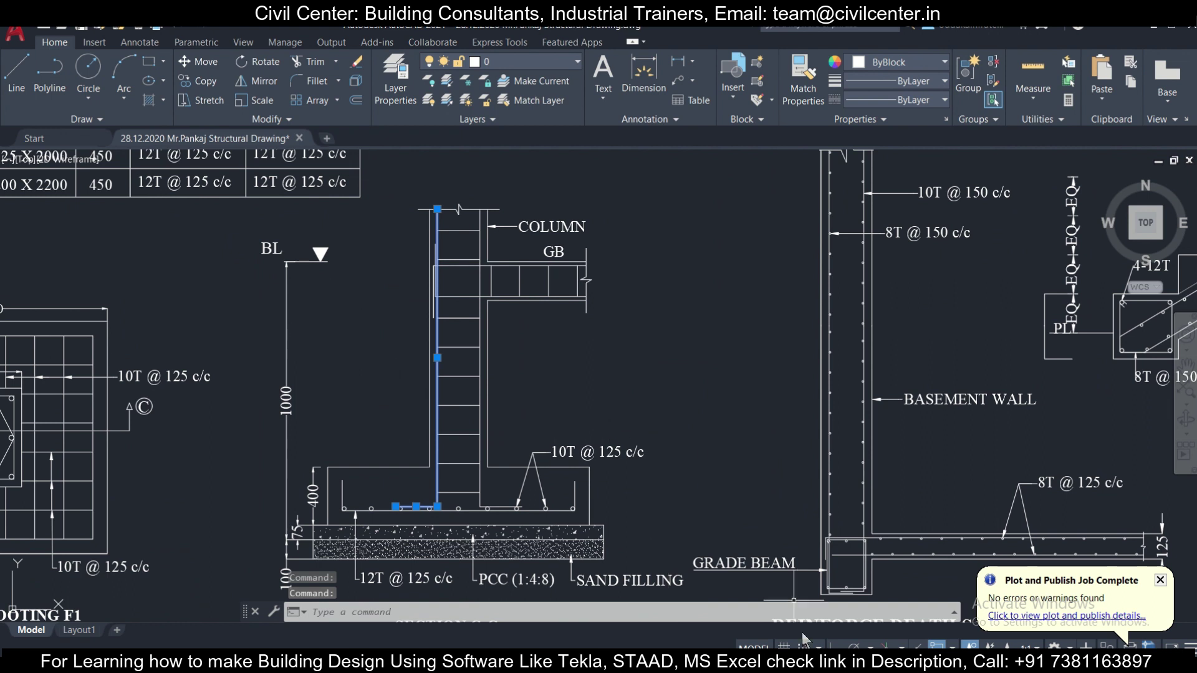
key("alt+Tab")
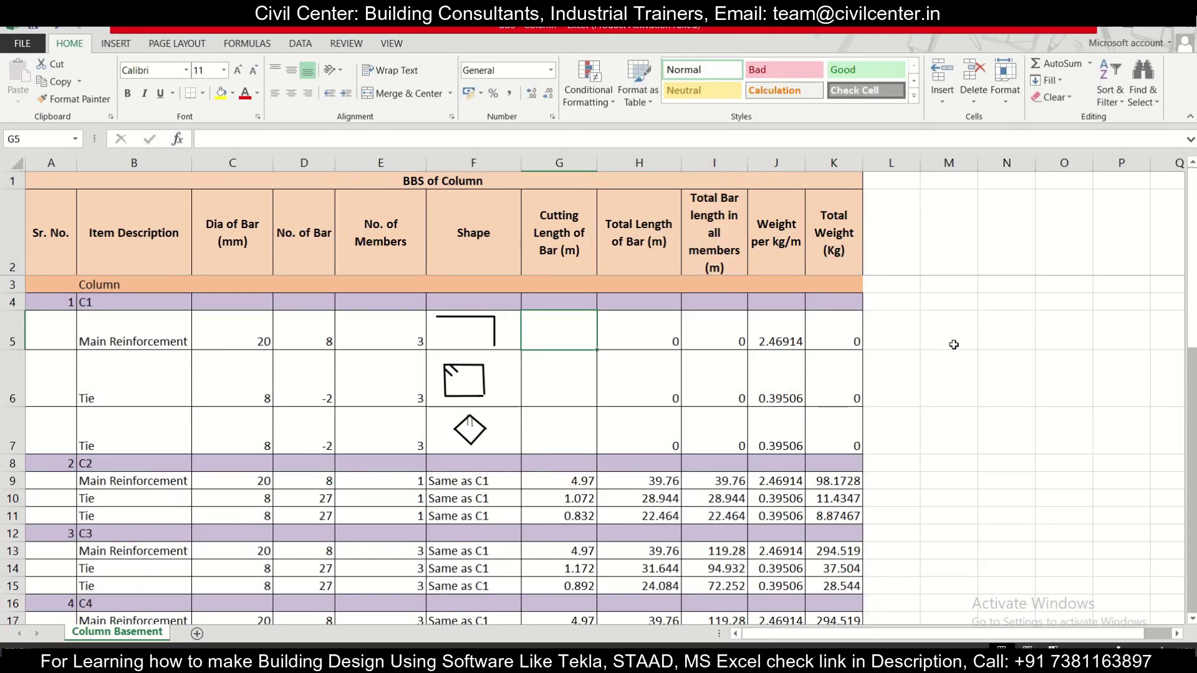
Enter =11/3.28 in spare cell N5, converting 11 feet to 3.35366 metres.
left_click(984, 334)
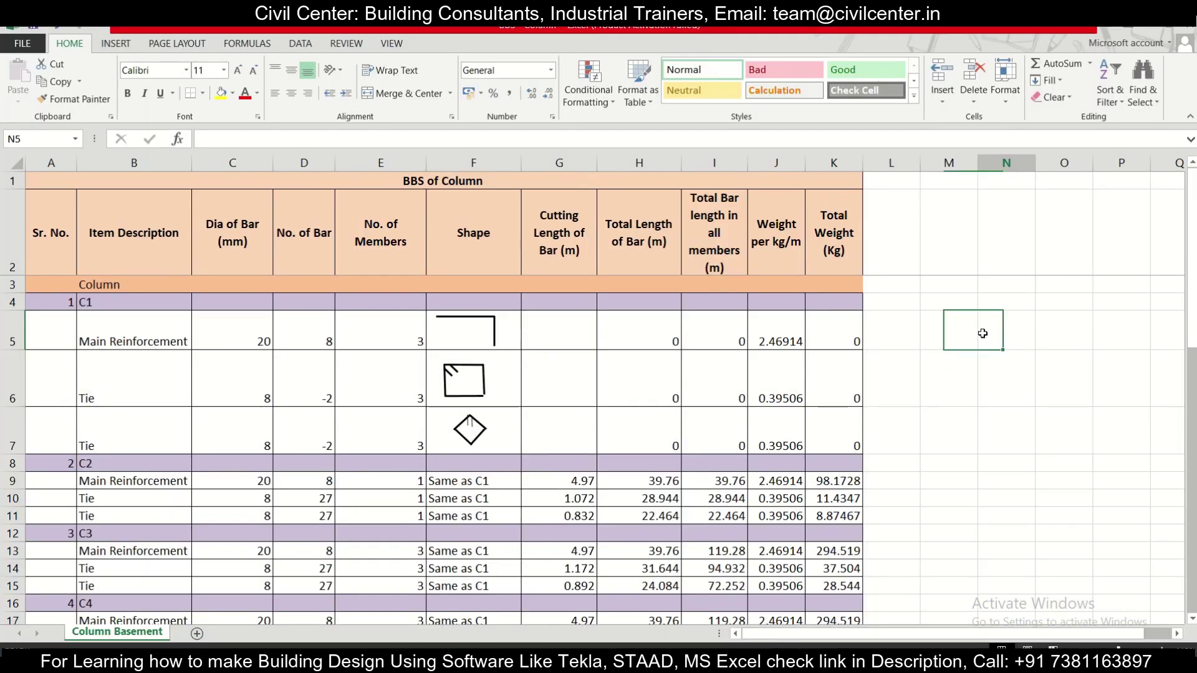
left_click(556, 329)
left_click(1006, 343)
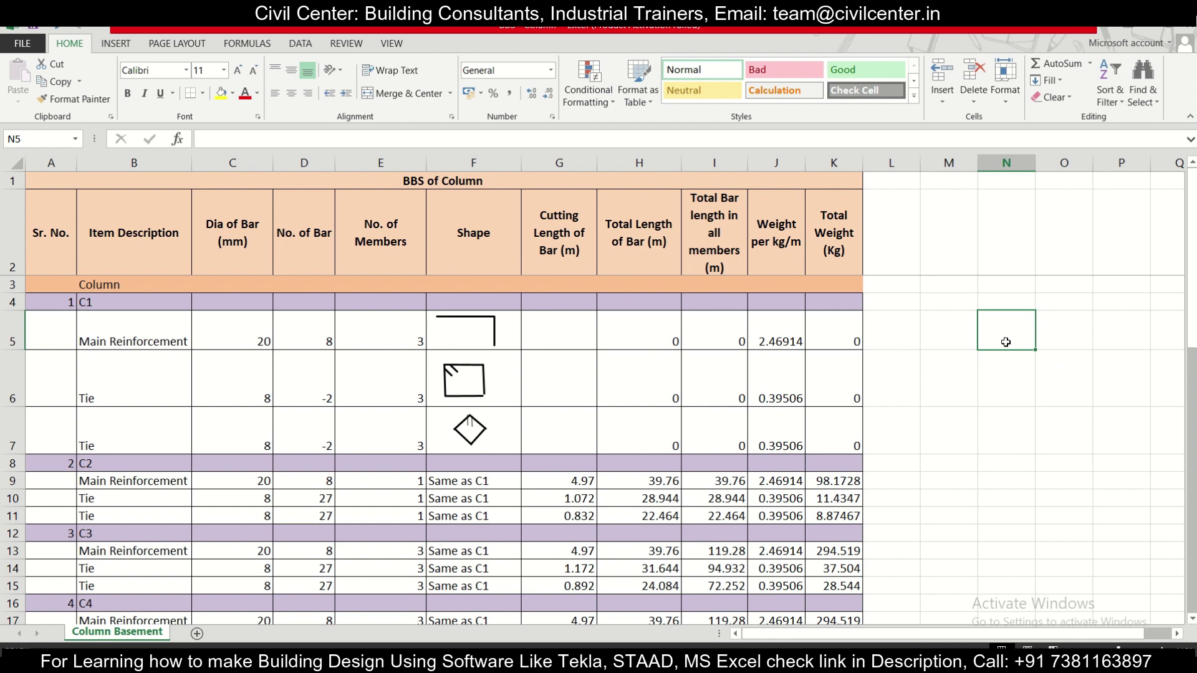
key("alt+Tab")
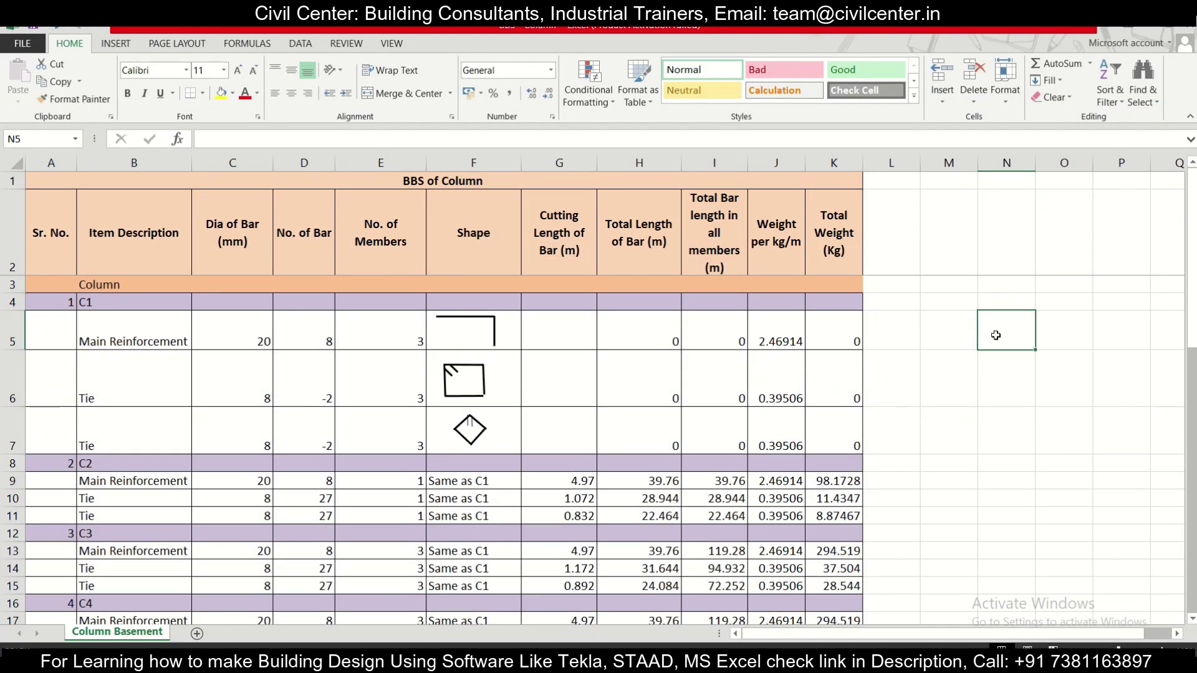
type("=11")
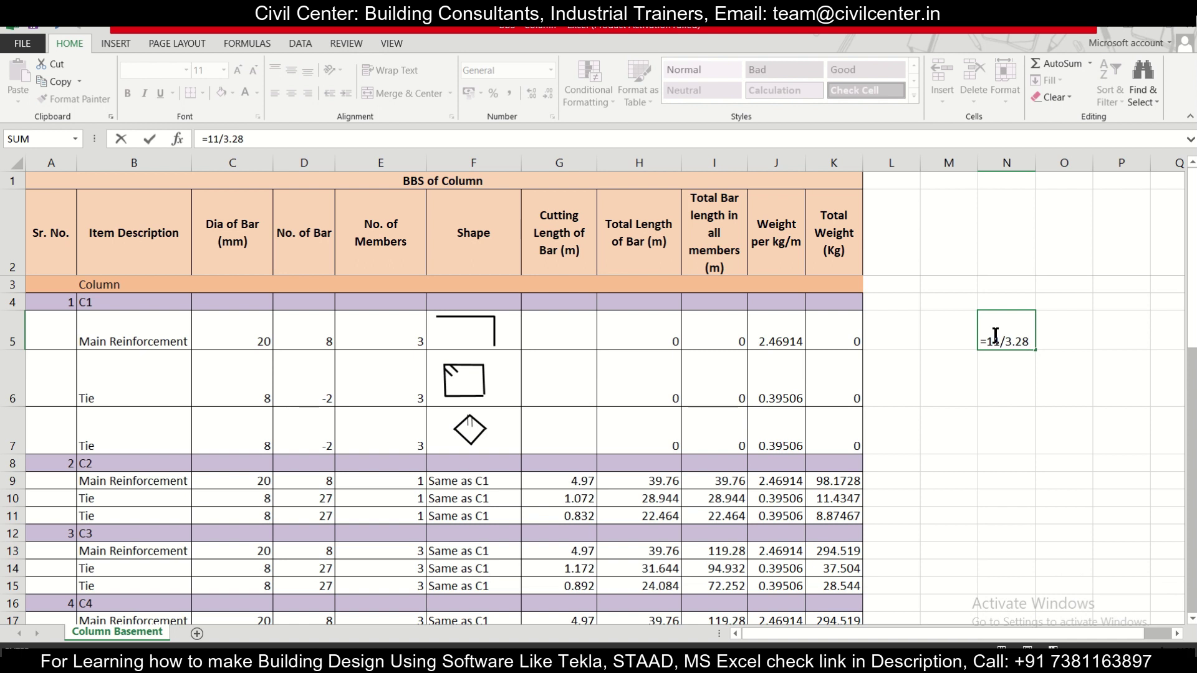
type("/3.28")
key("Return")
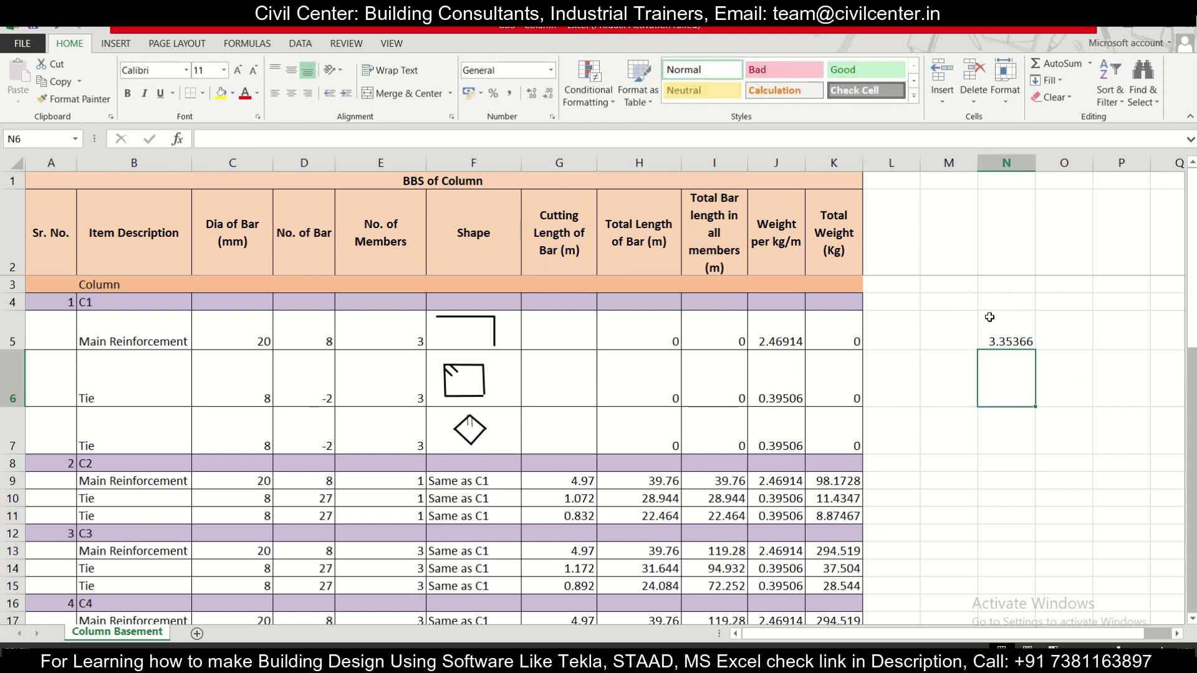
Start the C1 cutting-length formula in G5, reading =1+3.35+ so far.
left_click(564, 328)
type("=1+3.35+")
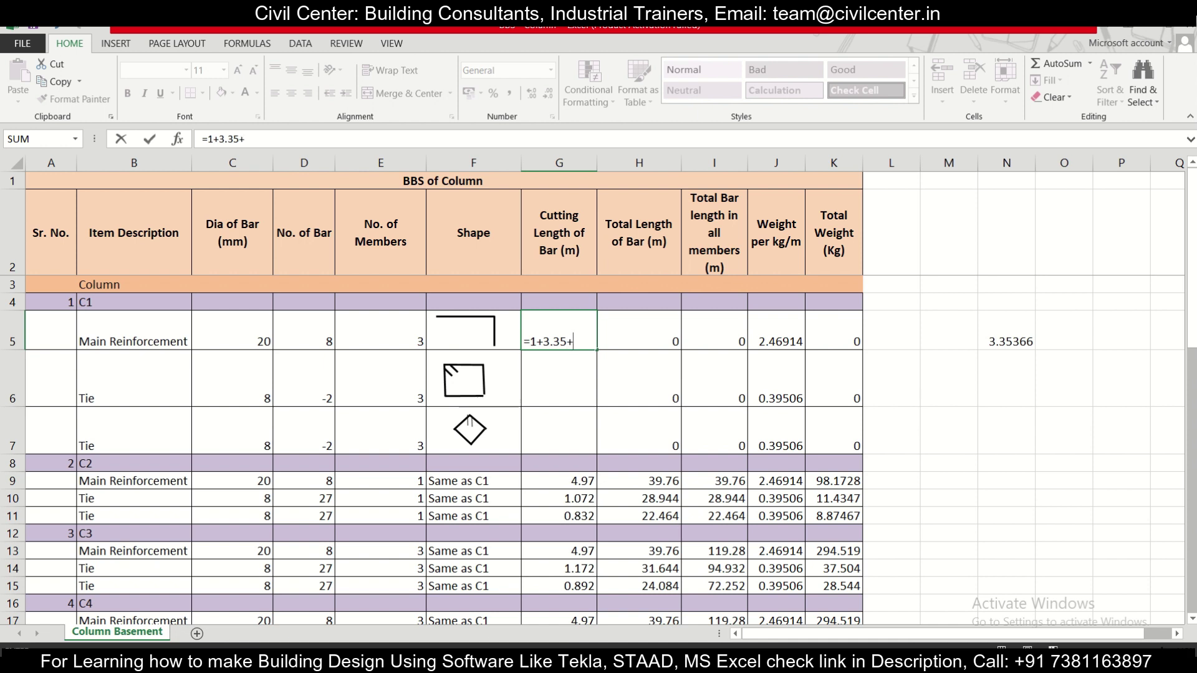
key("alt+Tab")
Select the column bar in the footing section to read its dimensions.
scroll(446, 508, "up", 5)
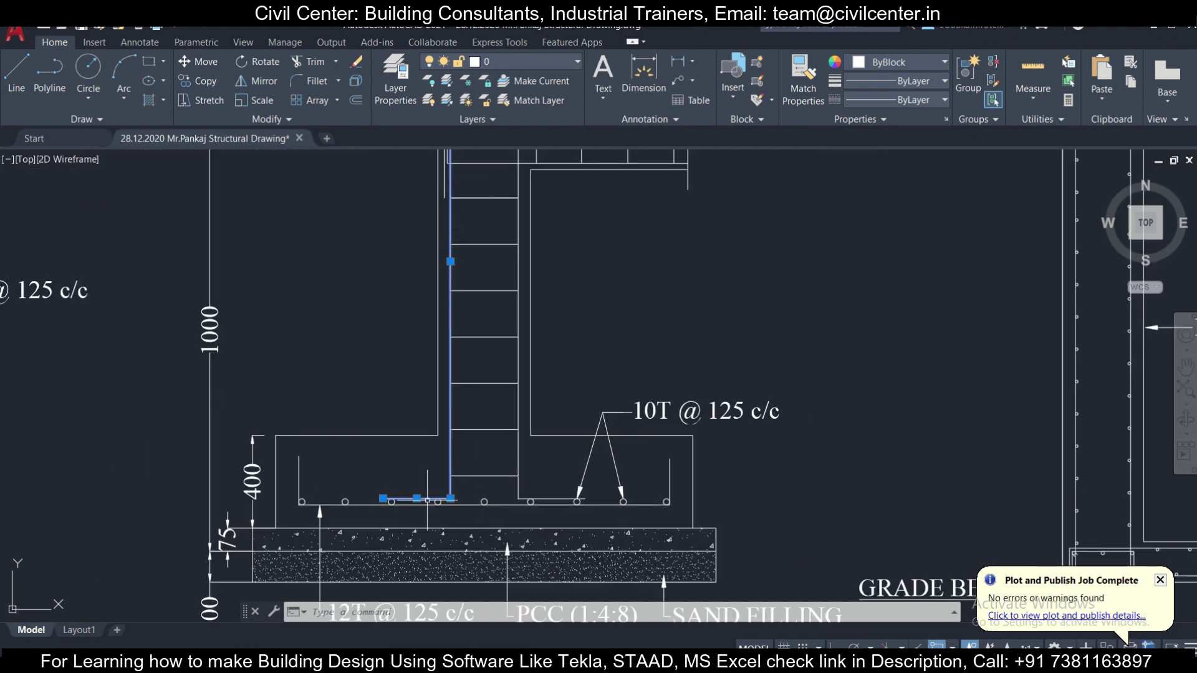
scroll(428, 500, "down", 3)
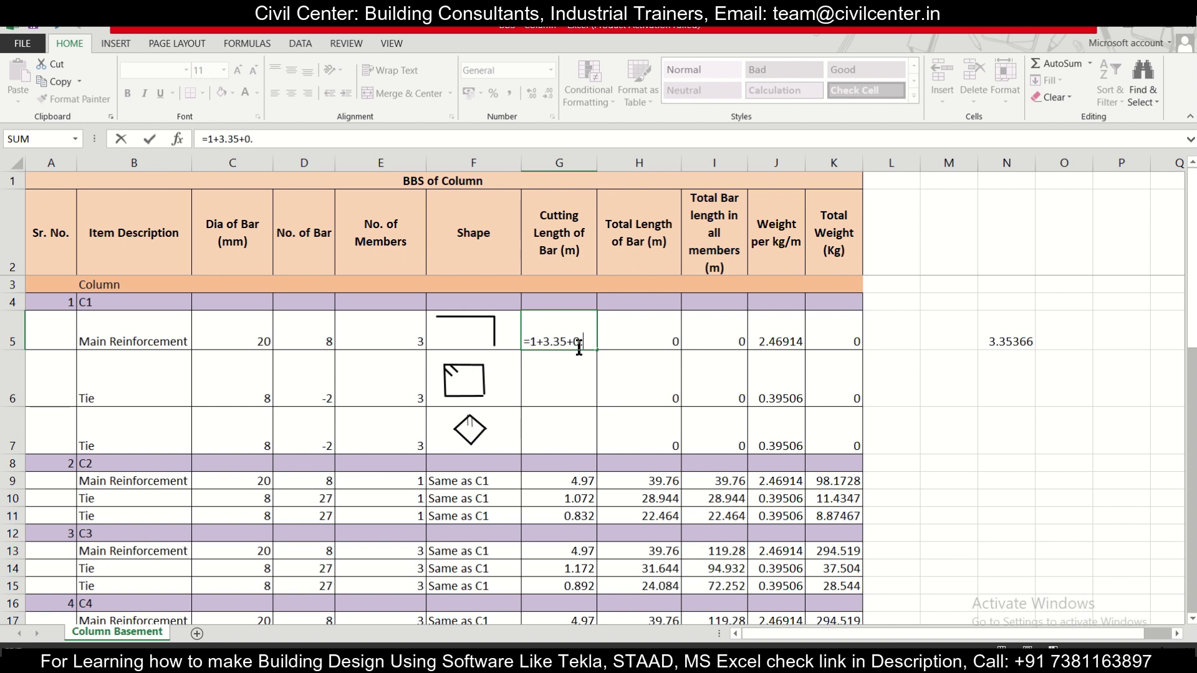
type("25")
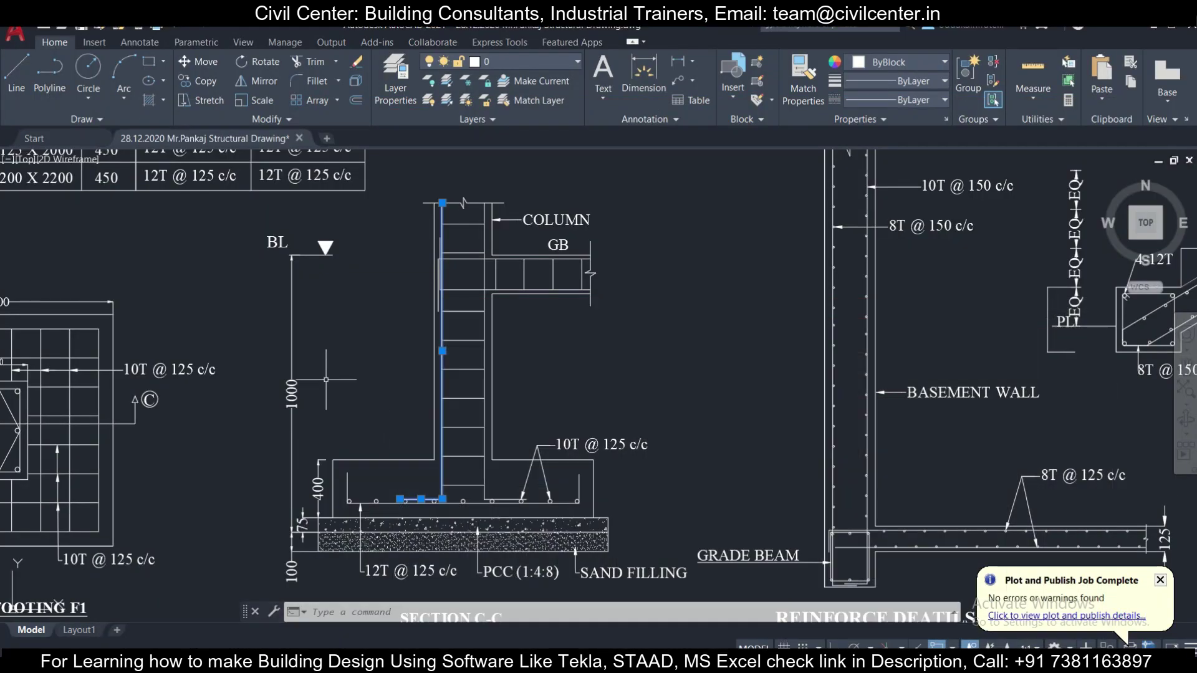
left_click(330, 349)
left_click(281, 367)
key("Escape")
Pan to the grade beam schedule and cover notes to get the 0.25 and 0.15 formula terms.
scroll(315, 533, "up", 2)
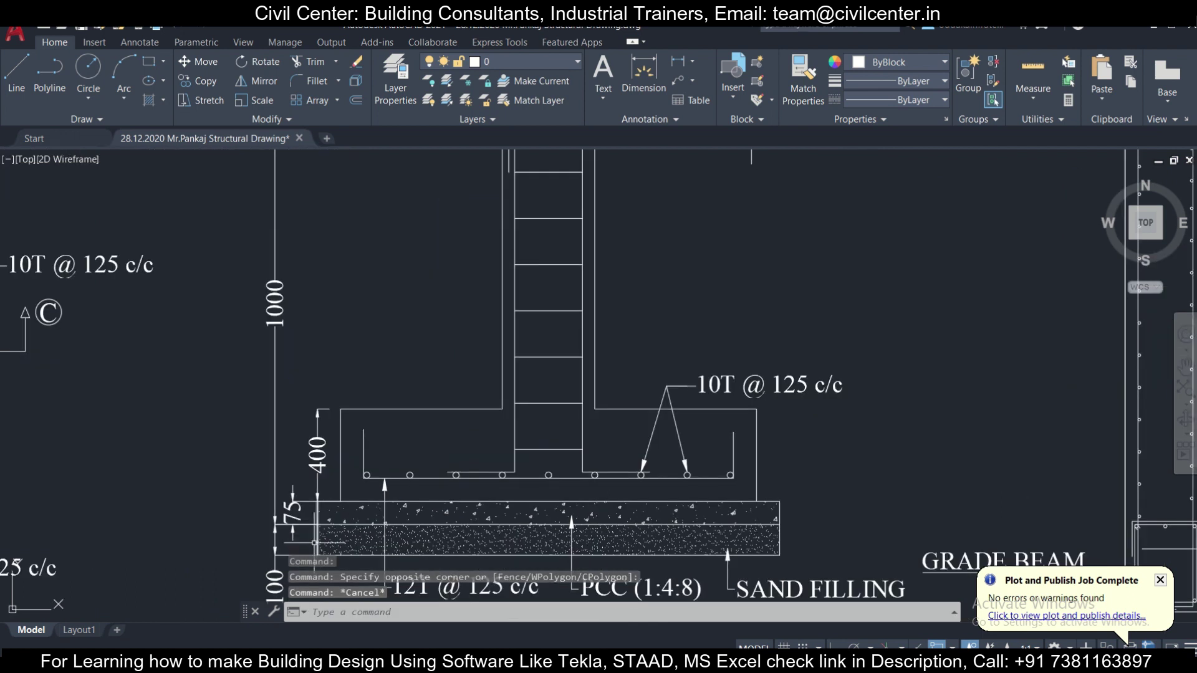
left_click_drag(301, 530, 304, 498)
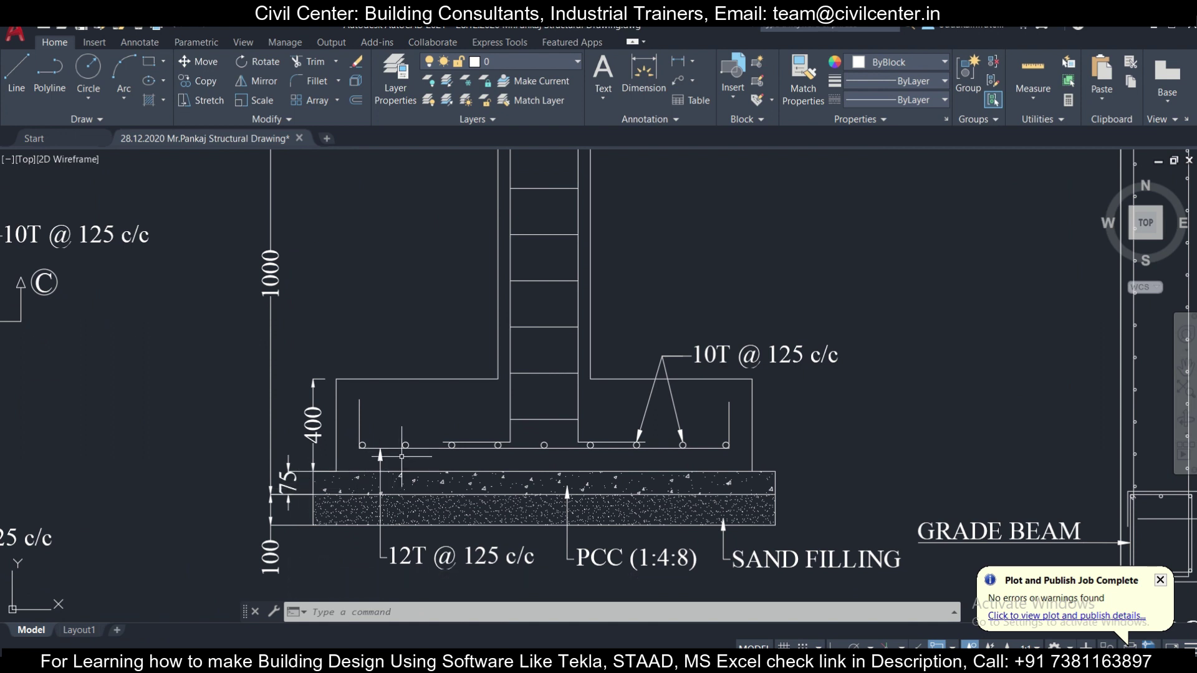
scroll(356, 456, "down", 4)
left_click_drag(595, 477, 496, 449)
left_click_drag(666, 426, 292, 332)
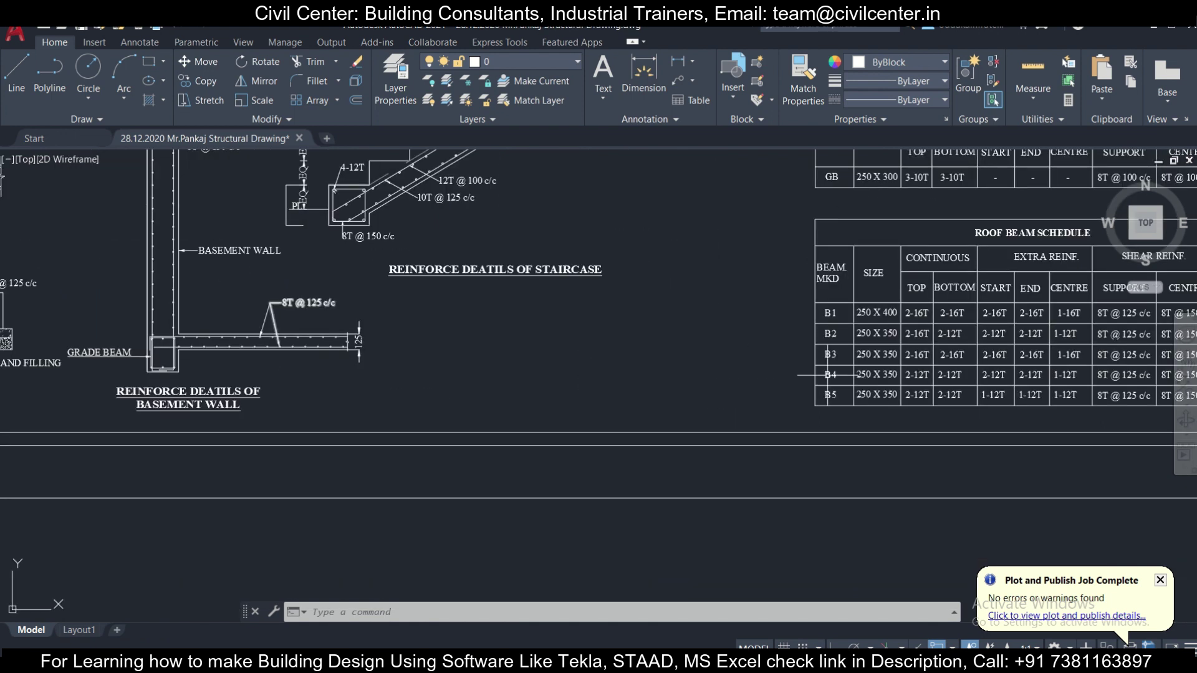
left_click_drag(969, 332, 621, 436)
left_click_drag(840, 440, 496, 349)
left_click_drag(703, 352, 689, 541)
left_click_drag(698, 256, 698, 335)
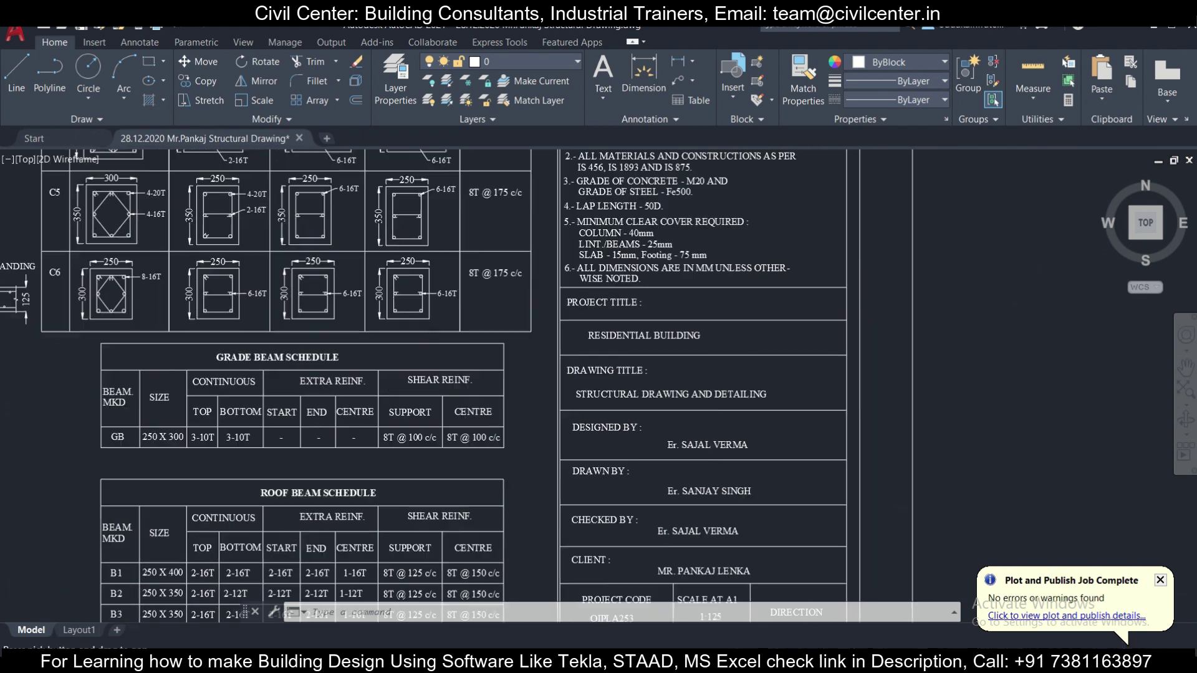
scroll(698, 215, "up", 2)
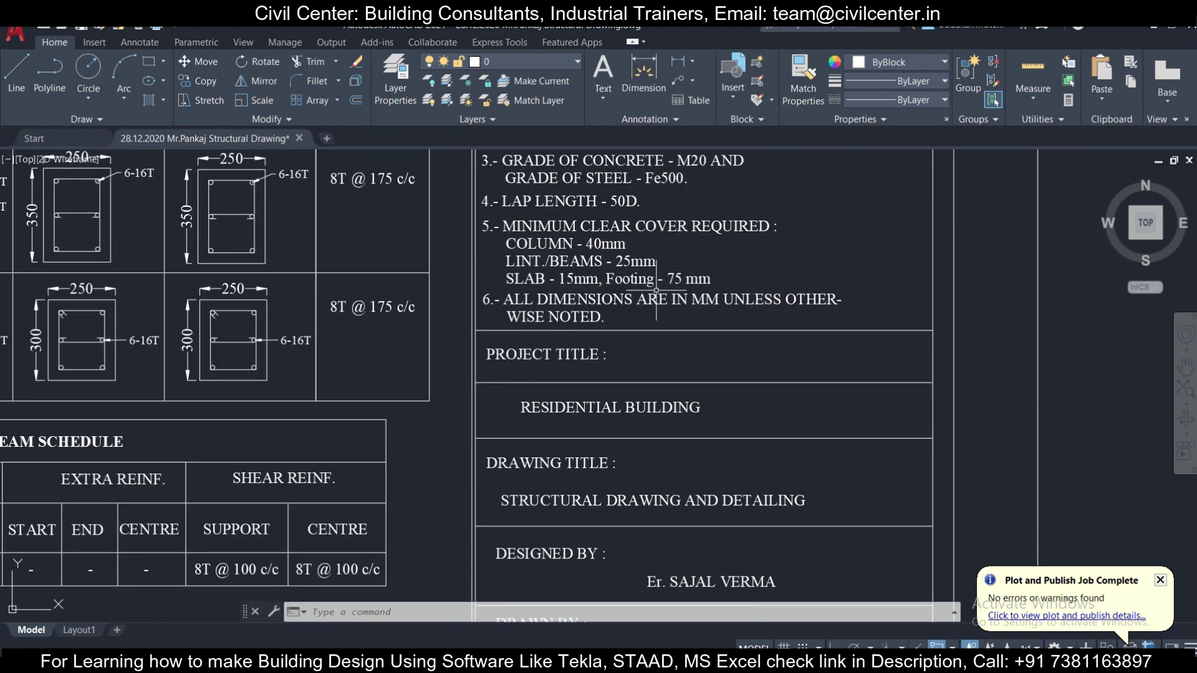
scroll(672, 287, "down", 2)
scroll(685, 374, "down", 3)
left_click_drag(748, 312, 807, 344)
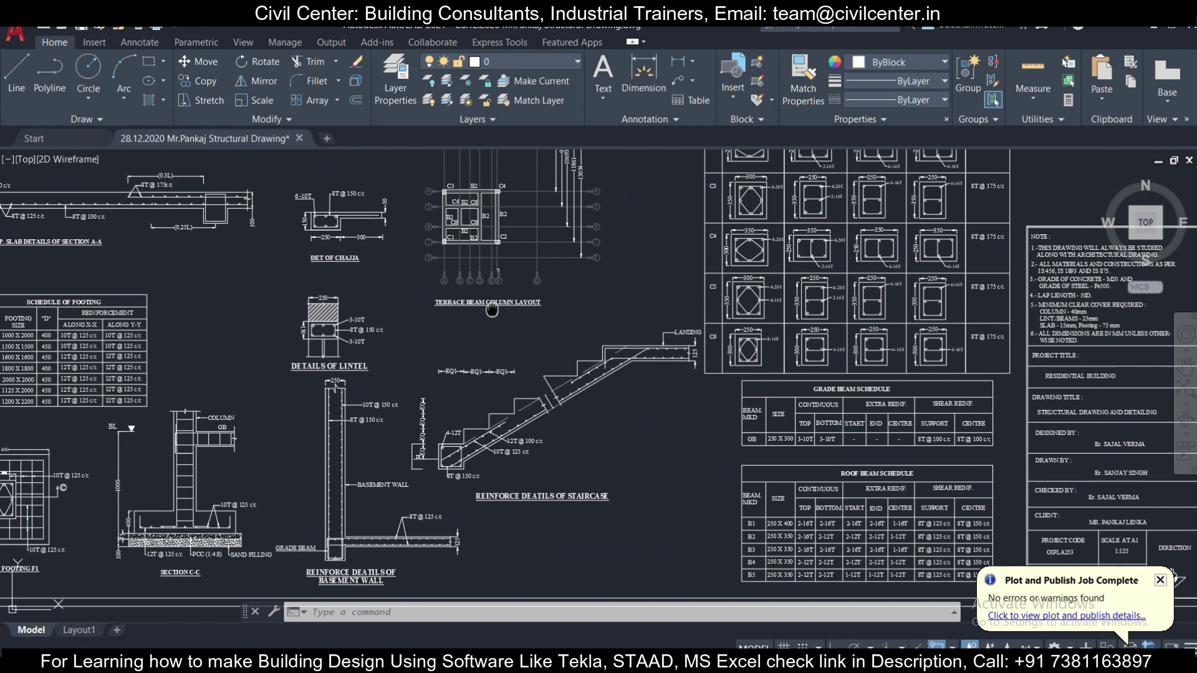
scroll(629, 299, "down", 1)
scroll(346, 530, "up", 3)
scroll(349, 530, "up", 2)
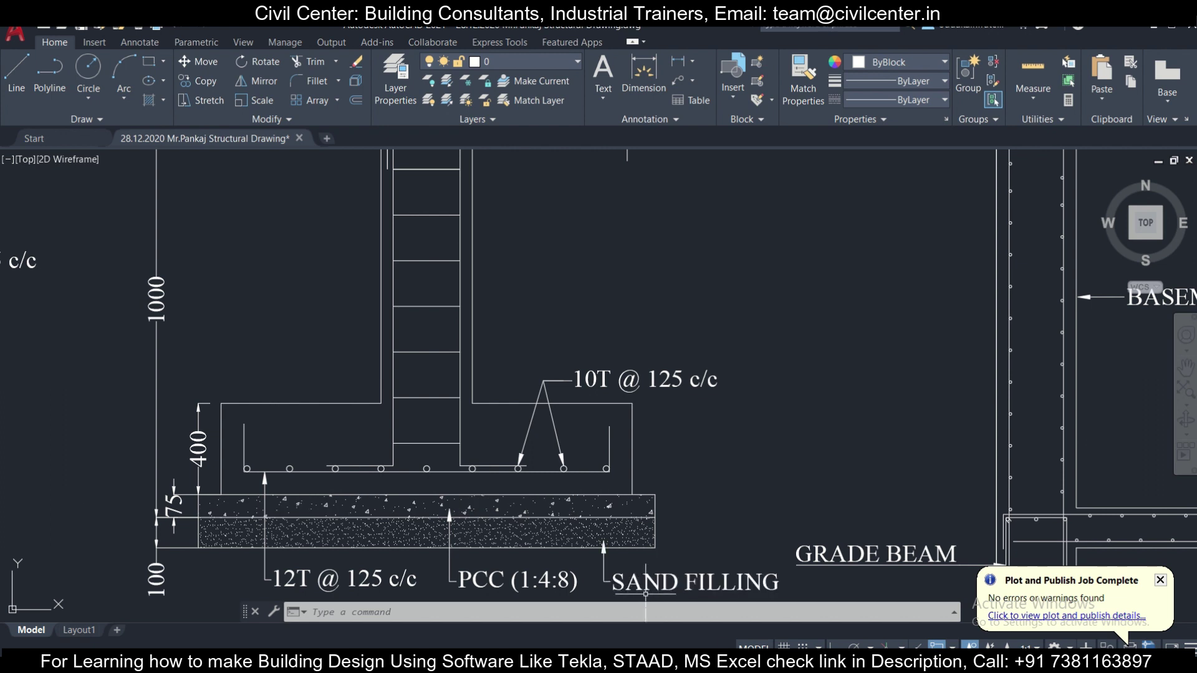
key("alt+Tab")
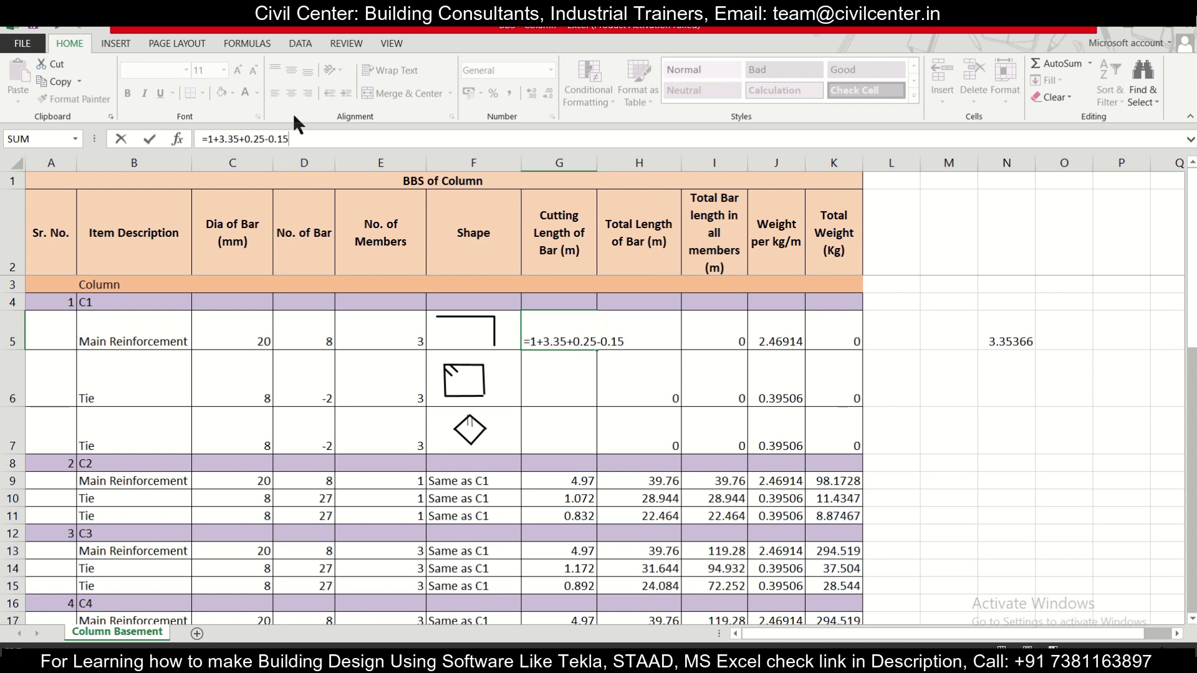
Commit G5's 4.45 m cutting length and enter =G5*D5 in H5 for 35.6 m.
key("Return")
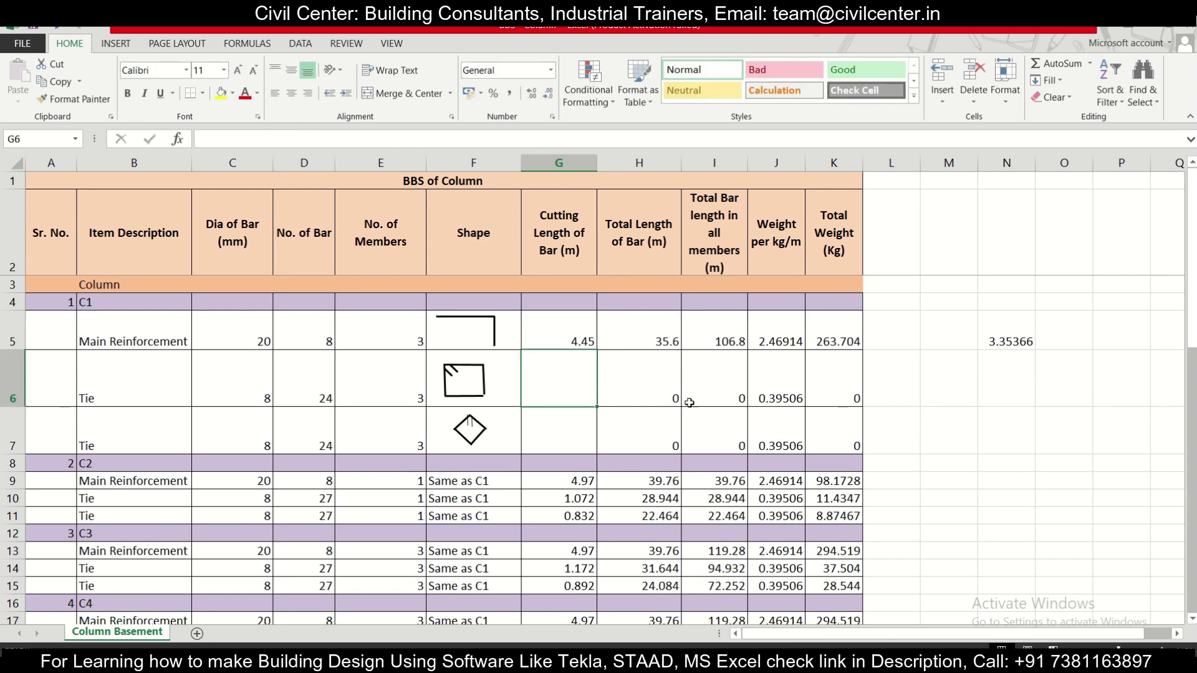
left_click(652, 342)
type("=G5*D5")
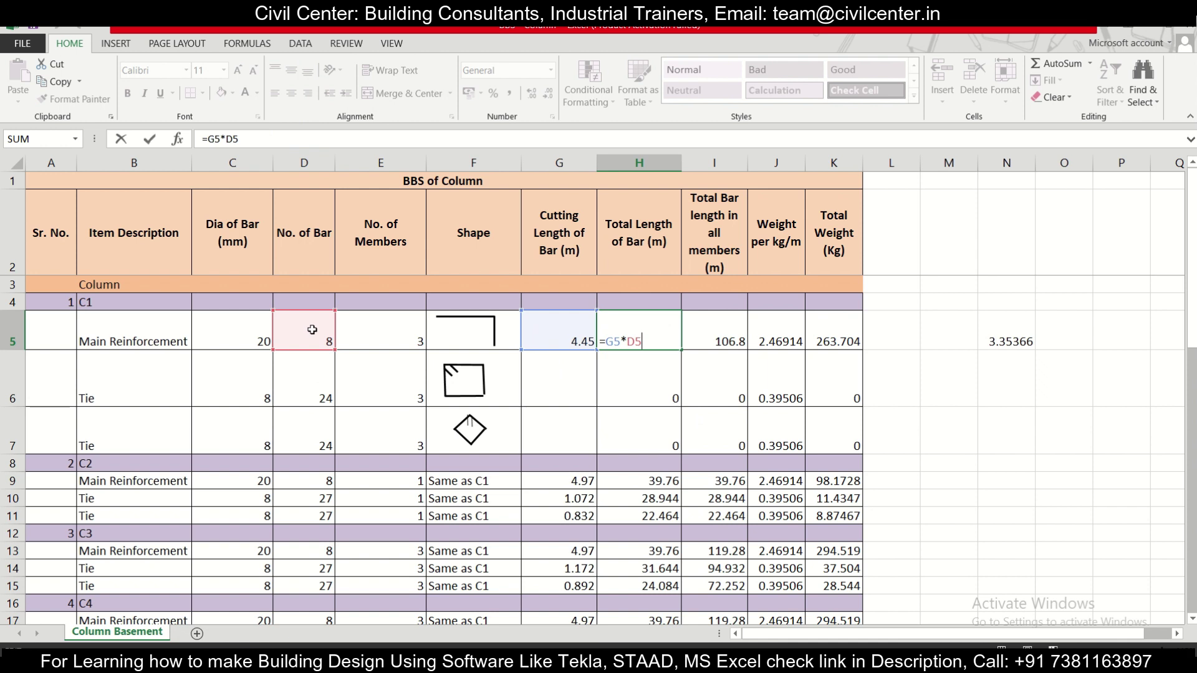
key("Escape")
Check the I5, J5 and K5 formulas, giving 106.8 m and 263.704 kg total weight.
double_click(731, 335)
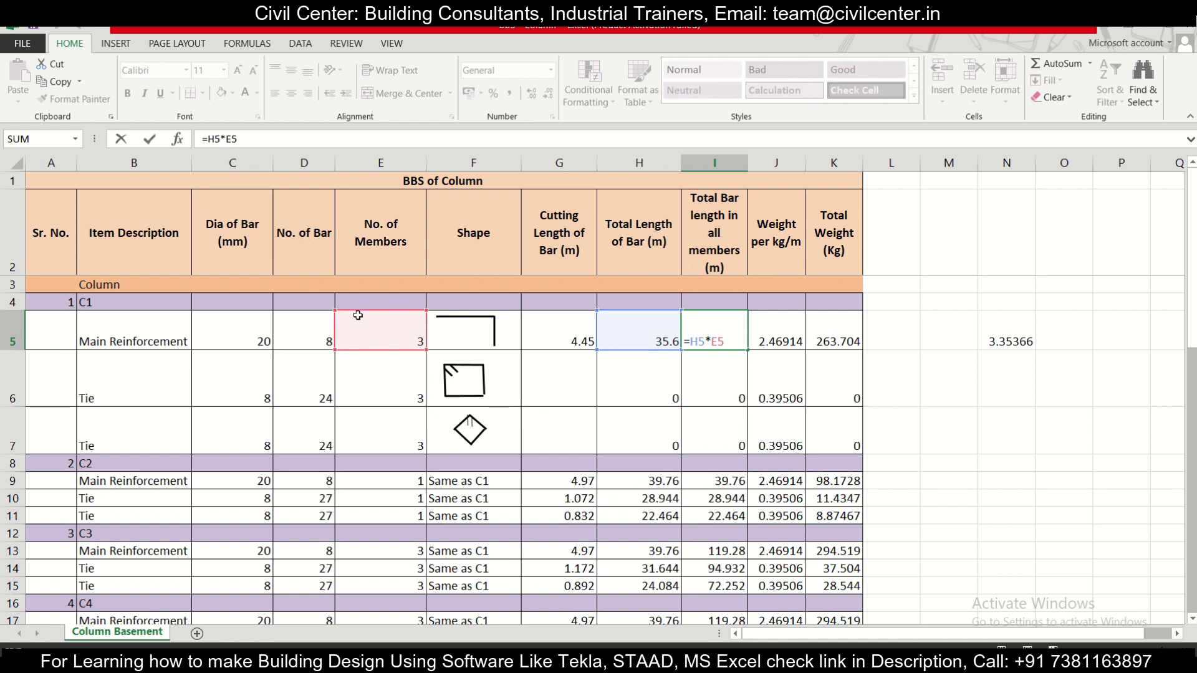
key("Escape")
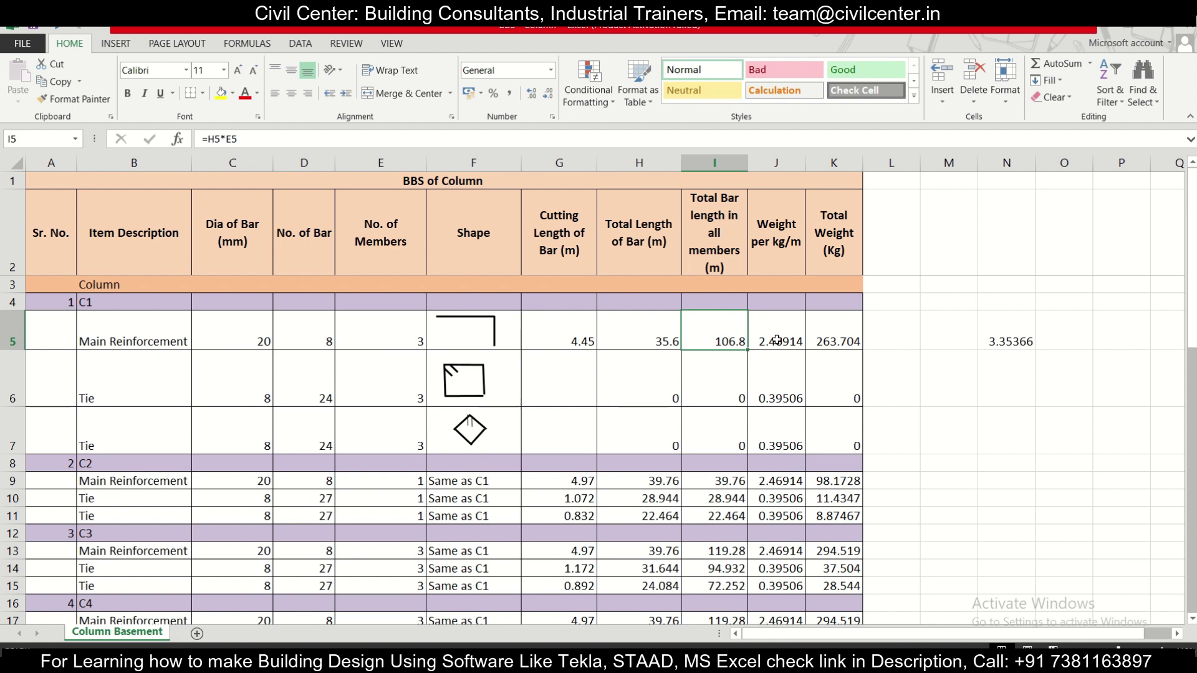
double_click(776, 340)
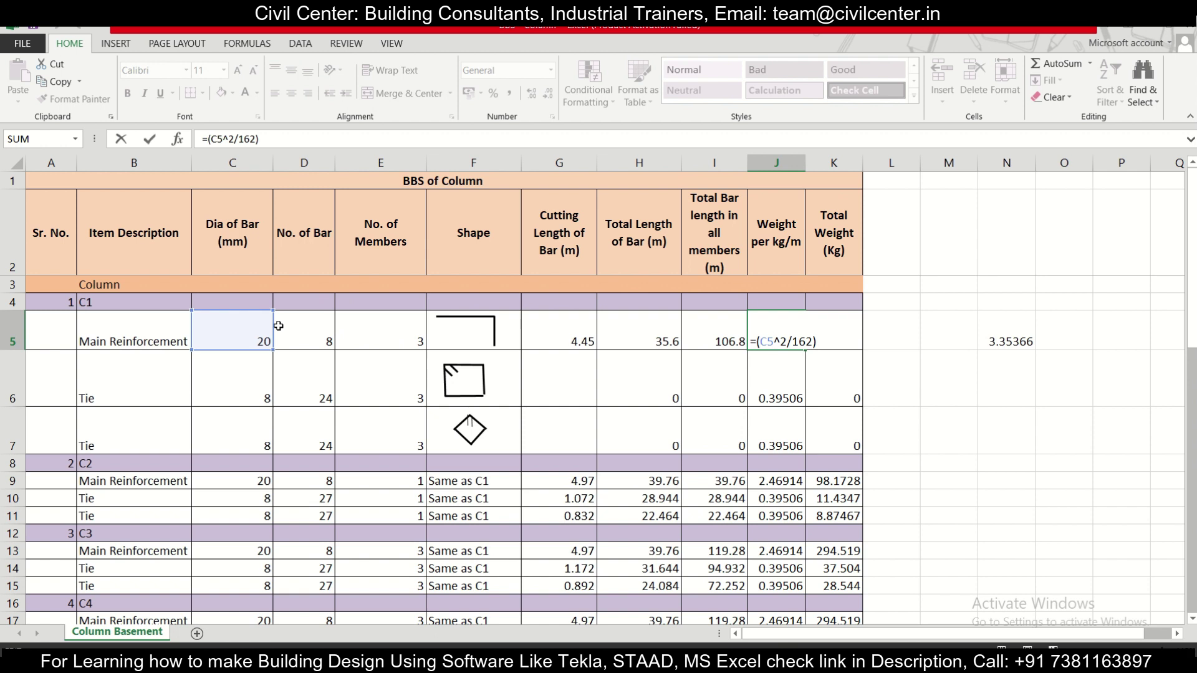
key("Return")
left_click(847, 339)
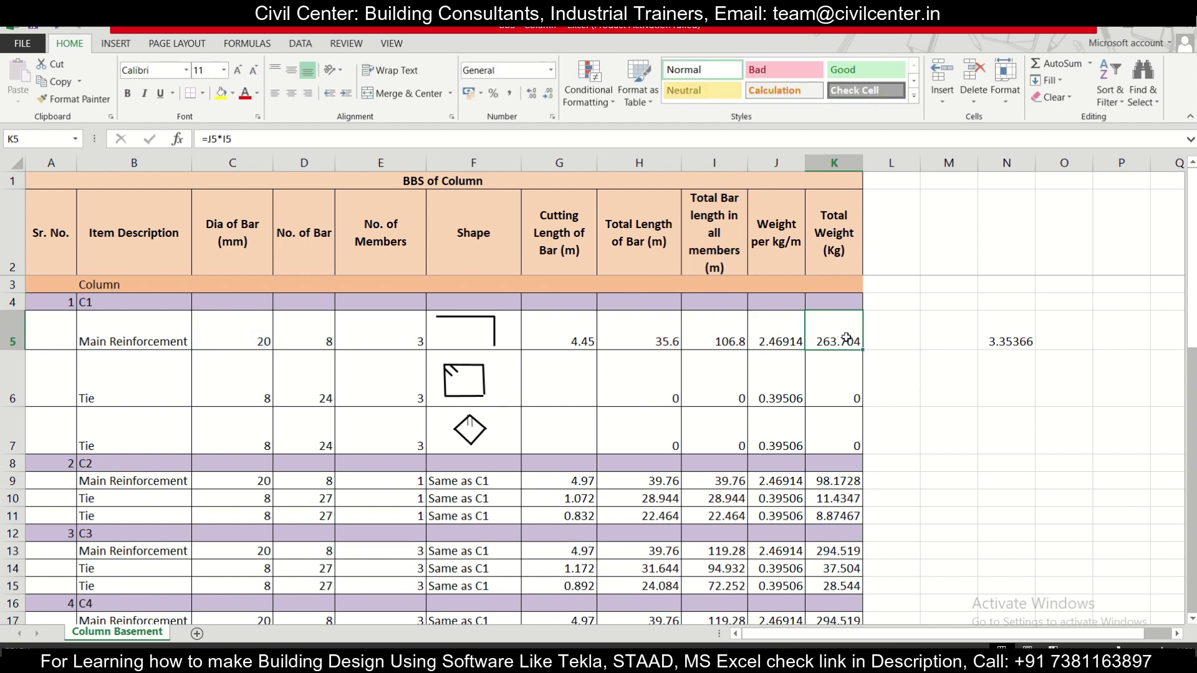
double_click(846, 338)
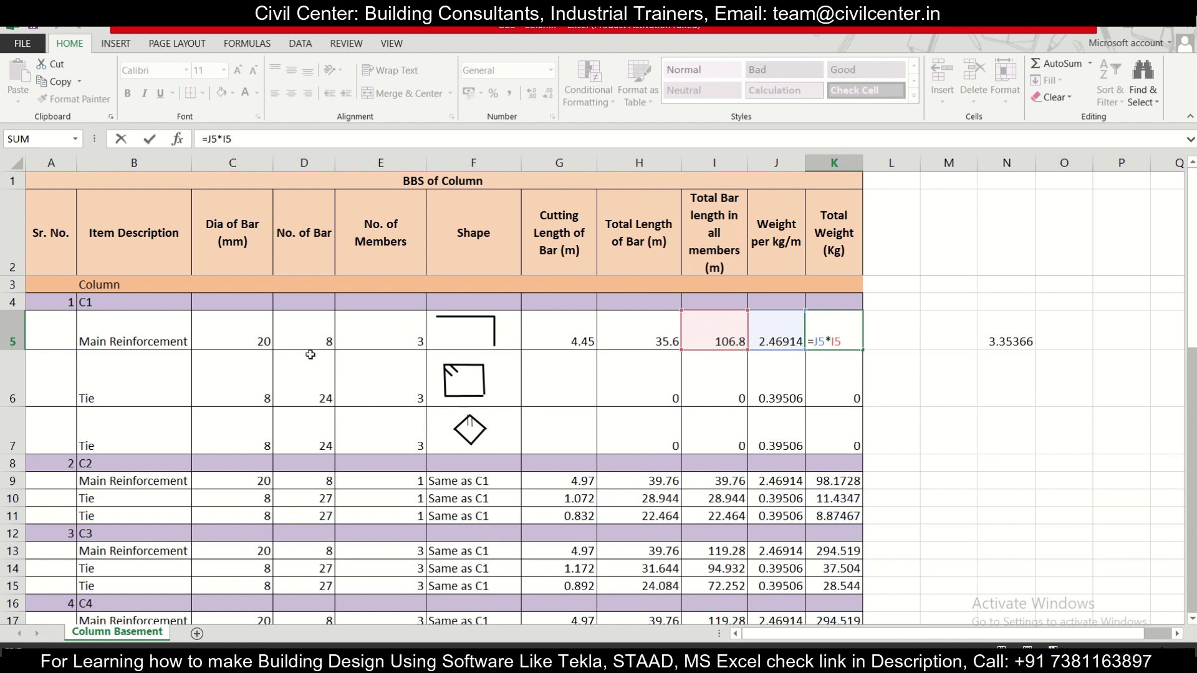
key("ctrl+Return")
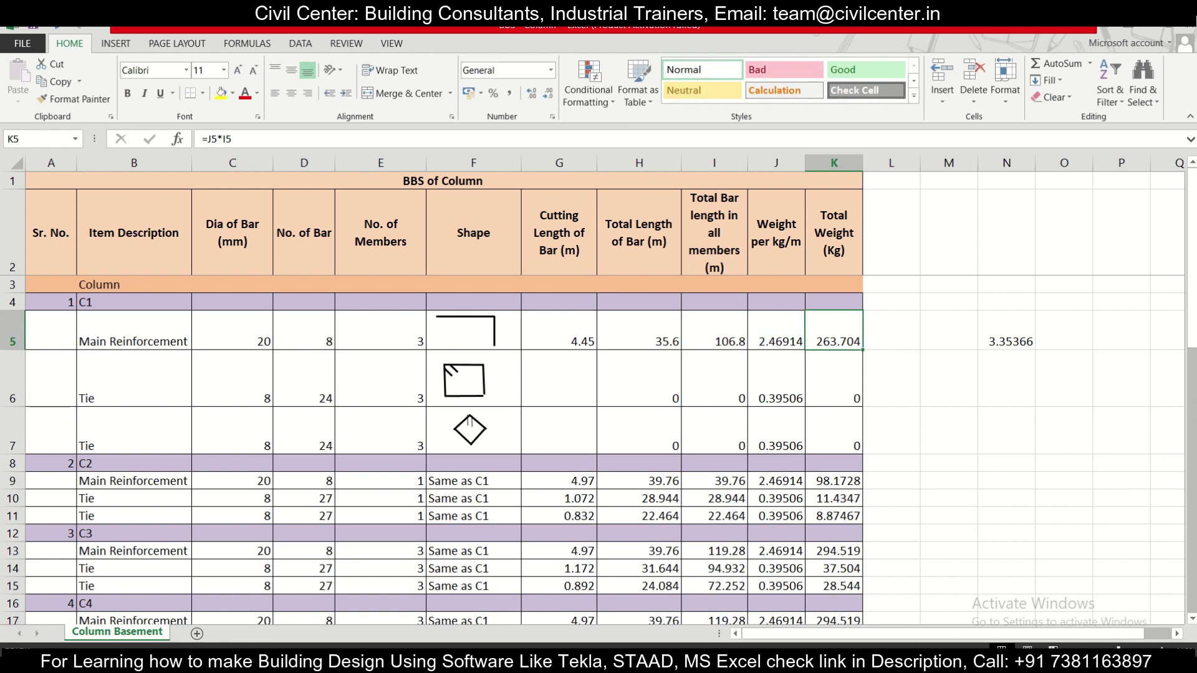
key("alt+Tab")
scroll(476, 239, "down", 6)
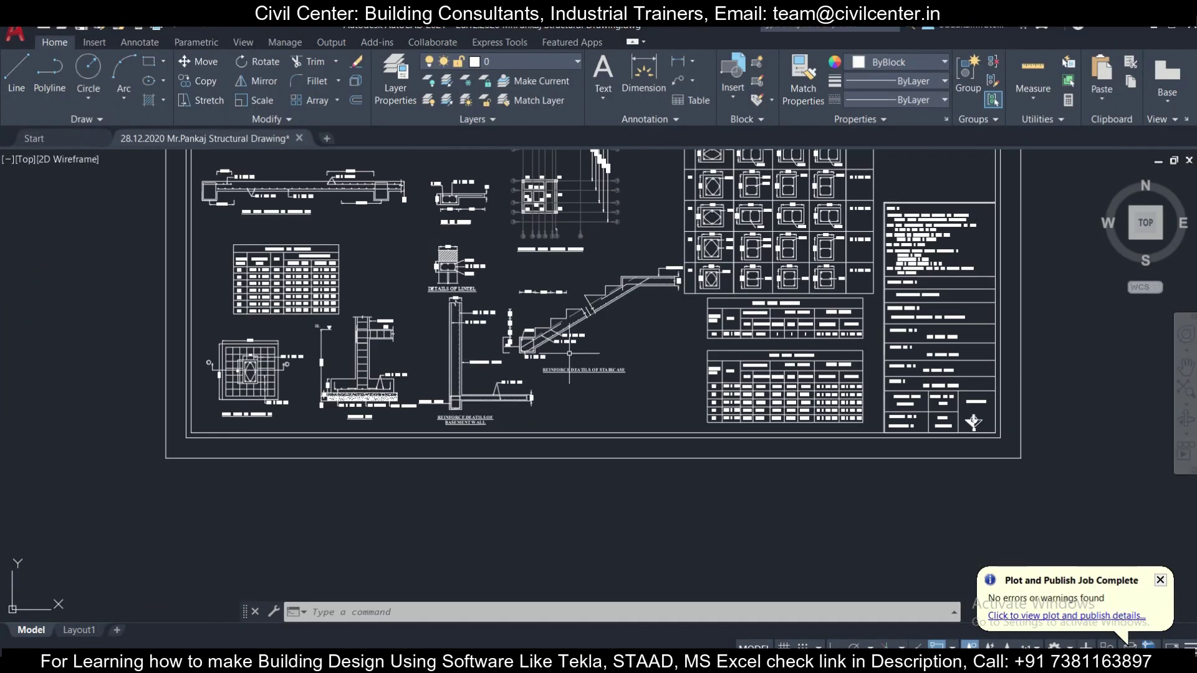
left_click_drag(488, 285, 600, 353)
scroll(599, 353, "down", 4)
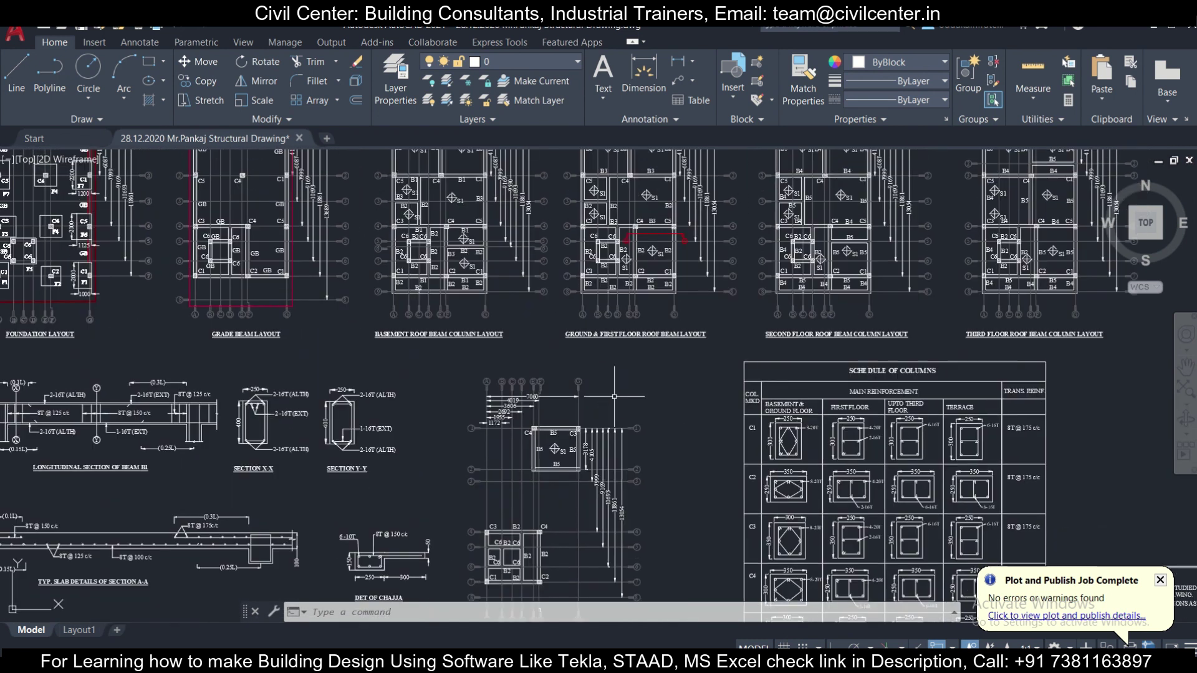
scroll(685, 455, "up", 8)
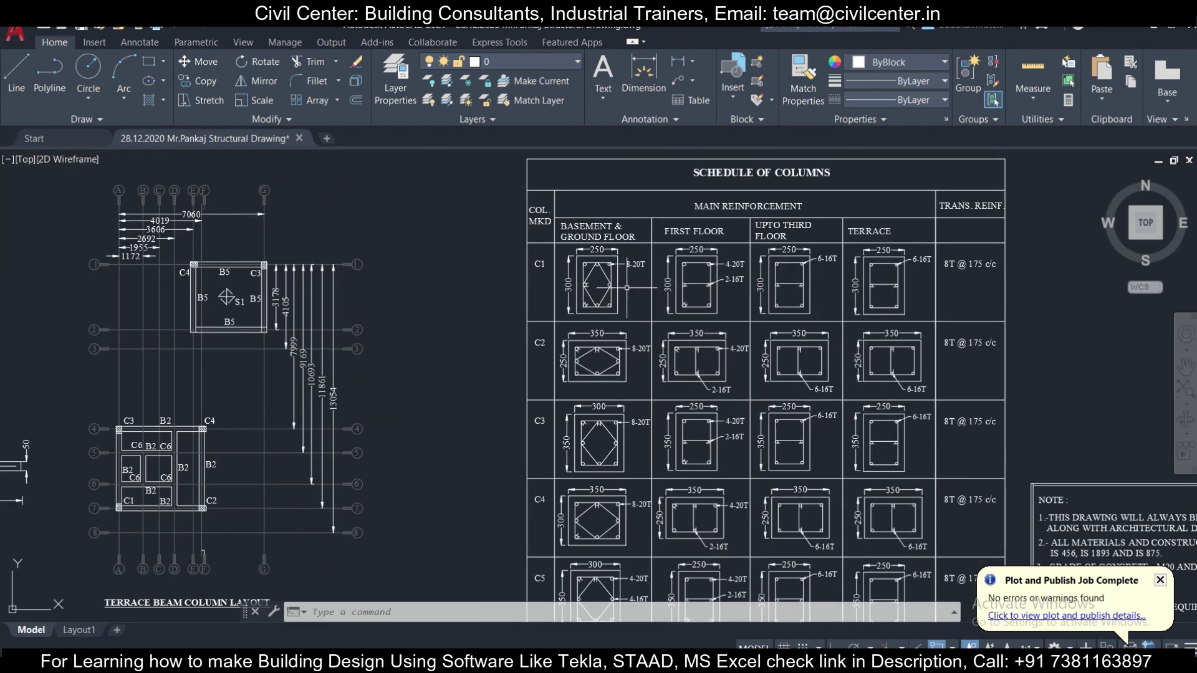
scroll(608, 273, "up", 2)
left_click(636, 277)
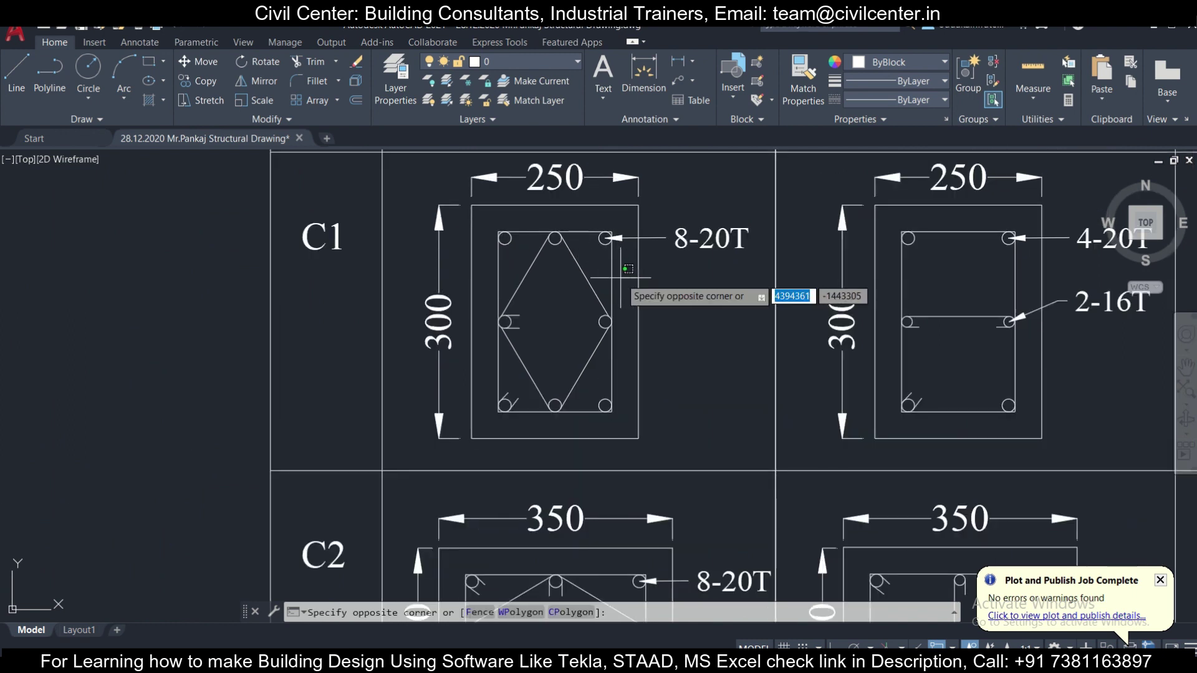
left_click(607, 262)
left_click(533, 240)
left_click(497, 232)
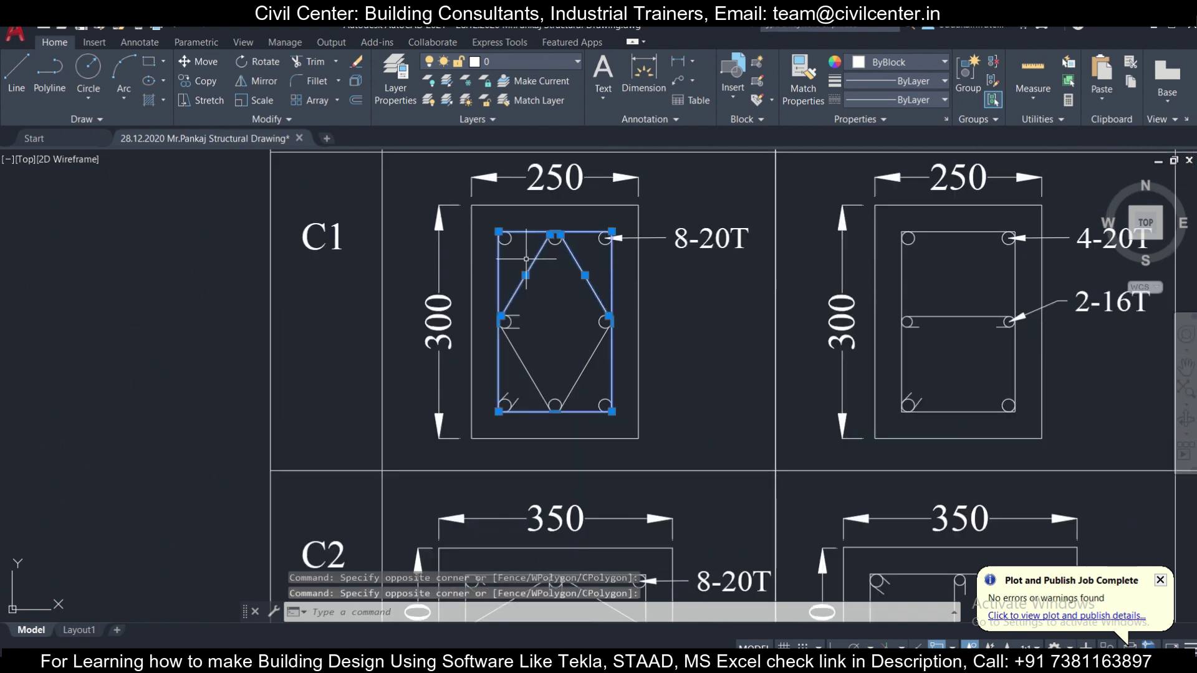
key("Escape")
left_click(590, 368)
left_click(508, 335)
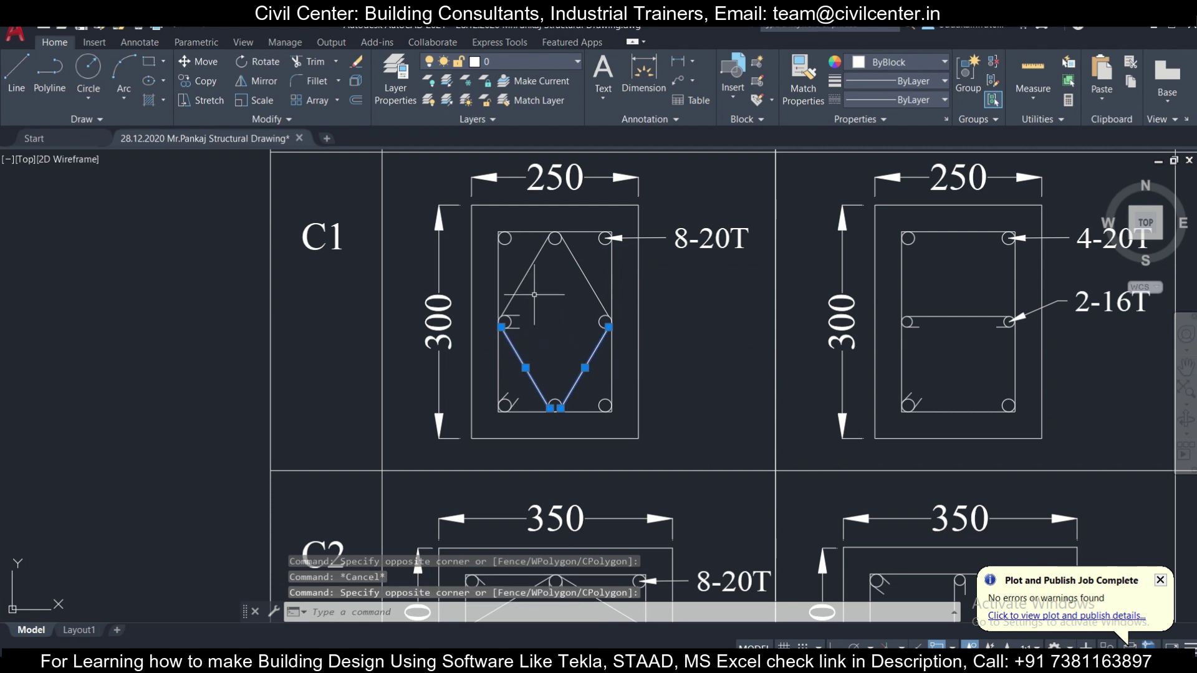
left_click(519, 236)
left_click(509, 231)
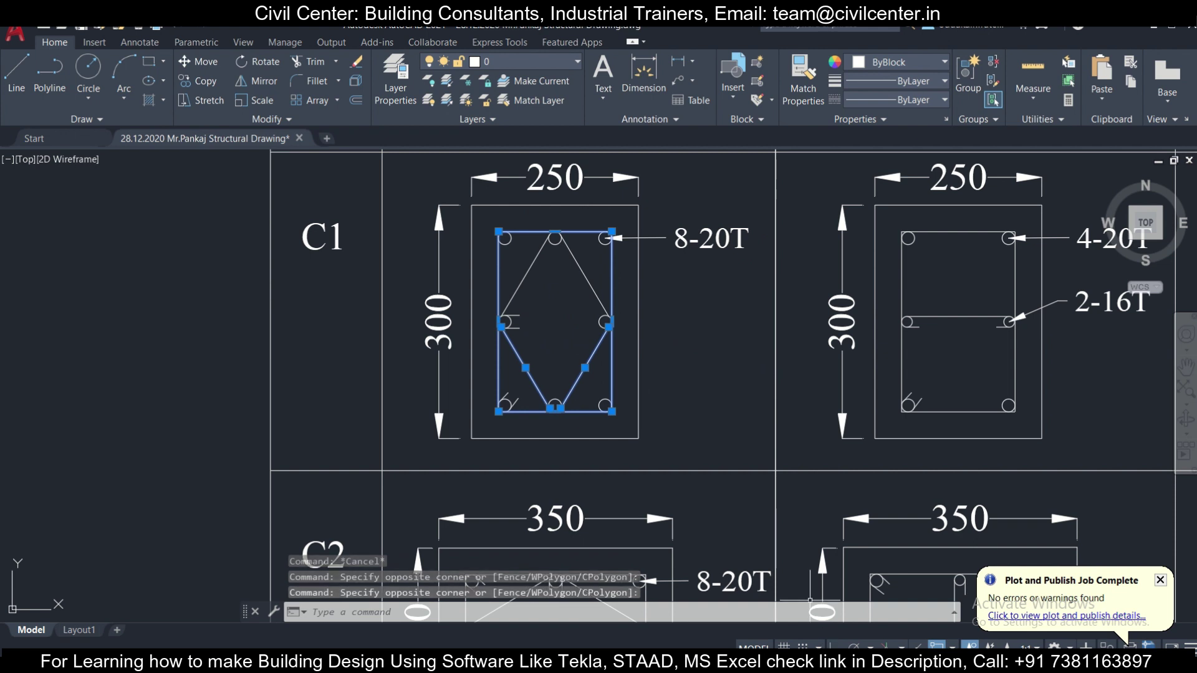
left_click(791, 595)
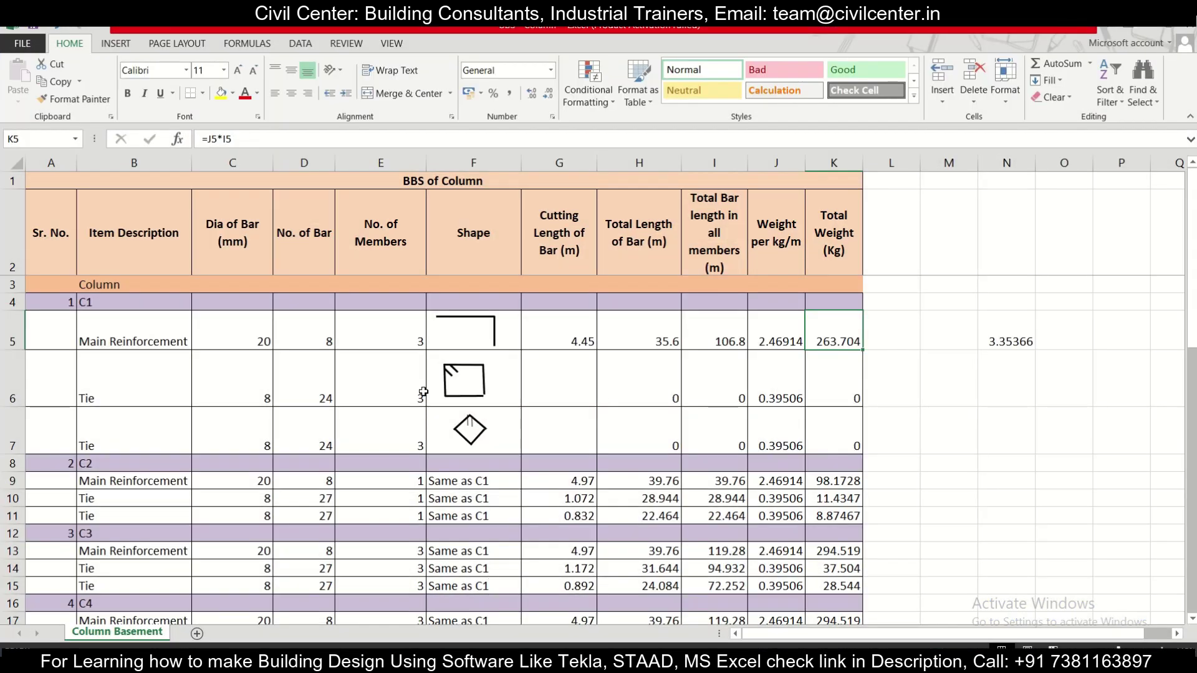
left_click(460, 396)
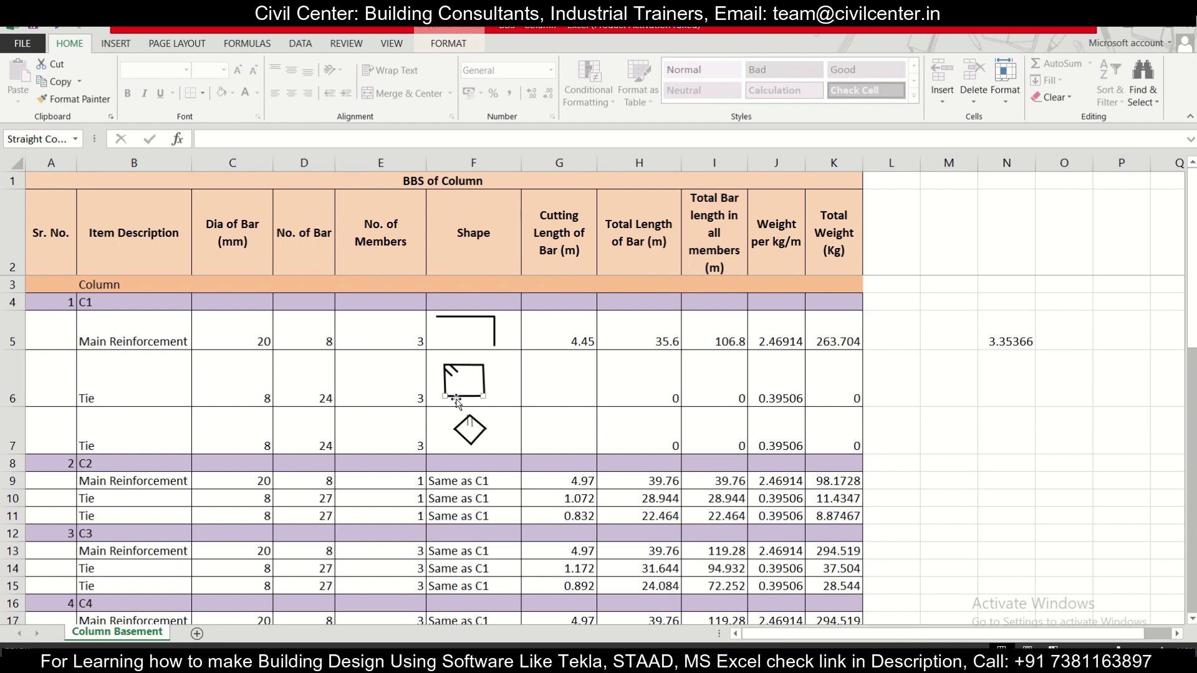
left_click(269, 386)
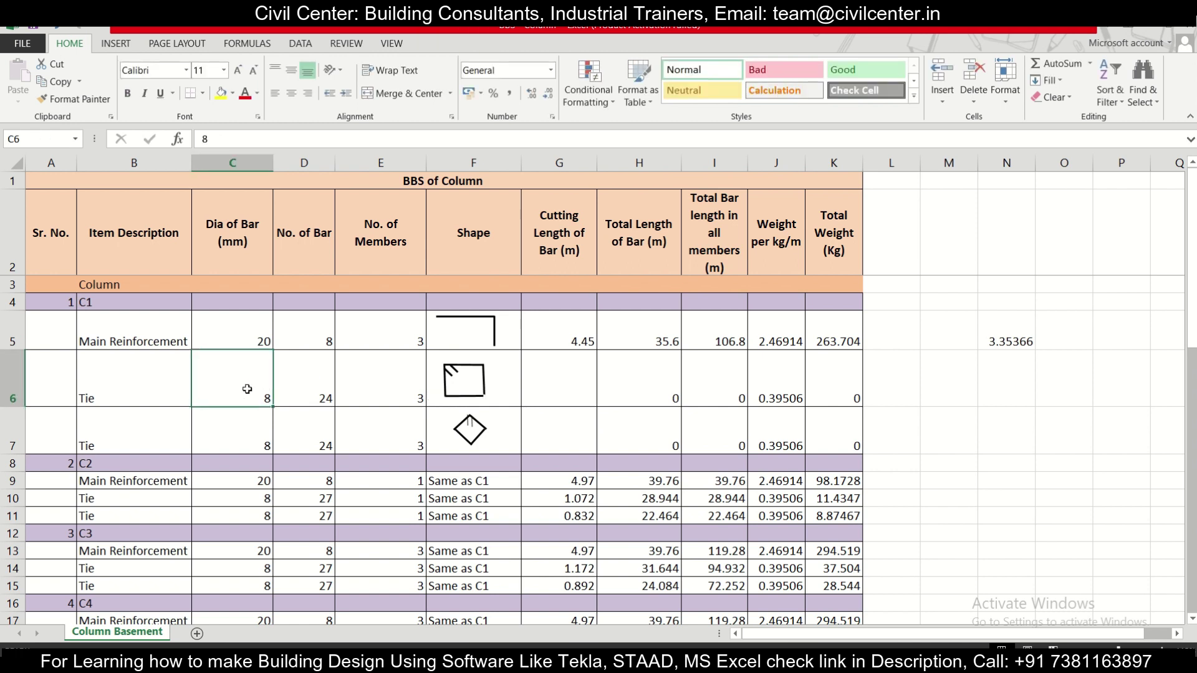
left_click(299, 382)
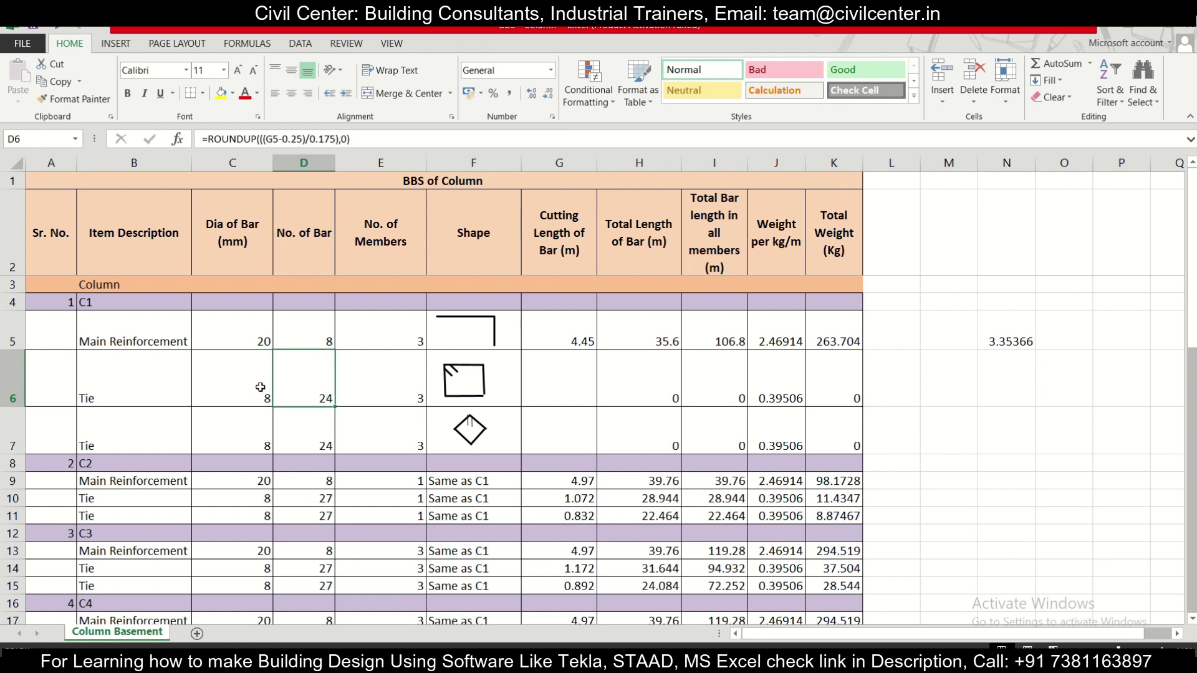